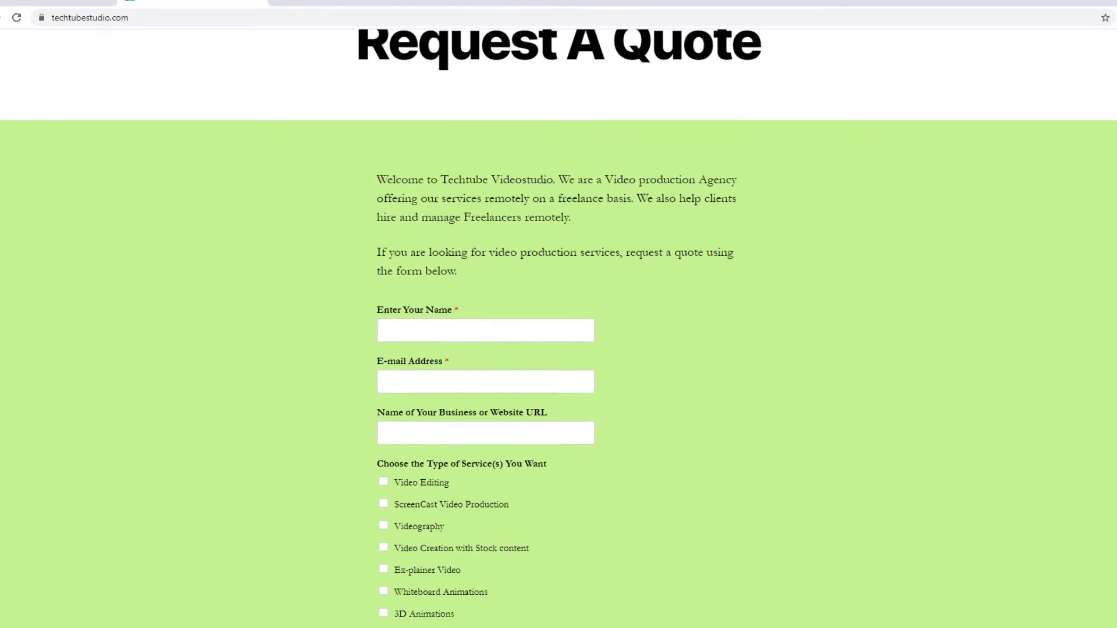
scroll(558, 326, down, 2)
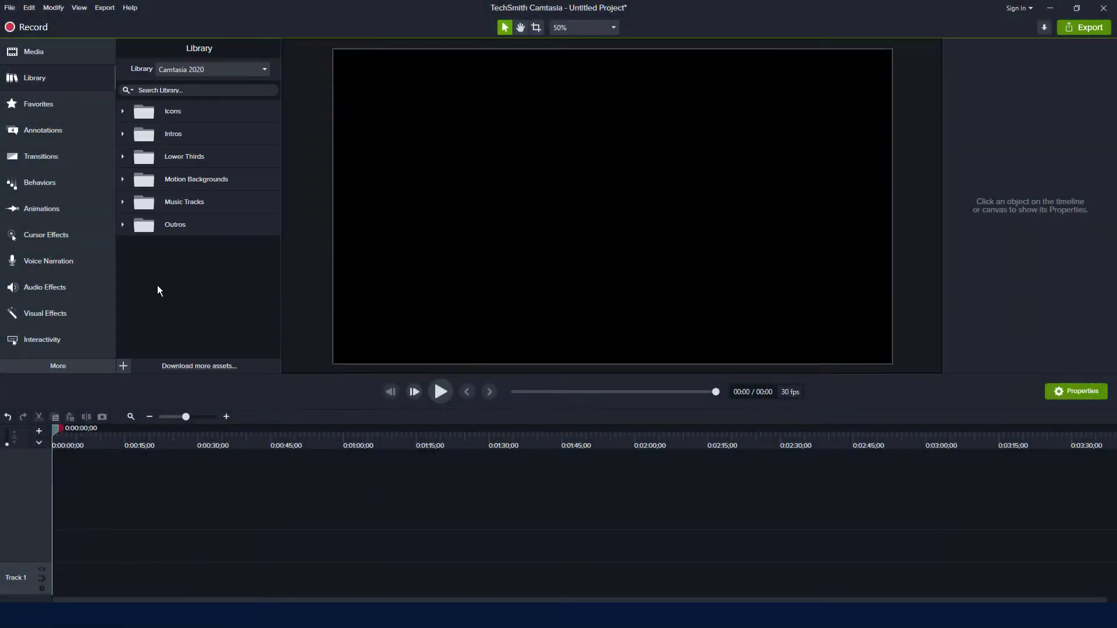
Add the fadingsquares intro from the library to Track 2 and align it with the start of the timeline.
click(124, 134)
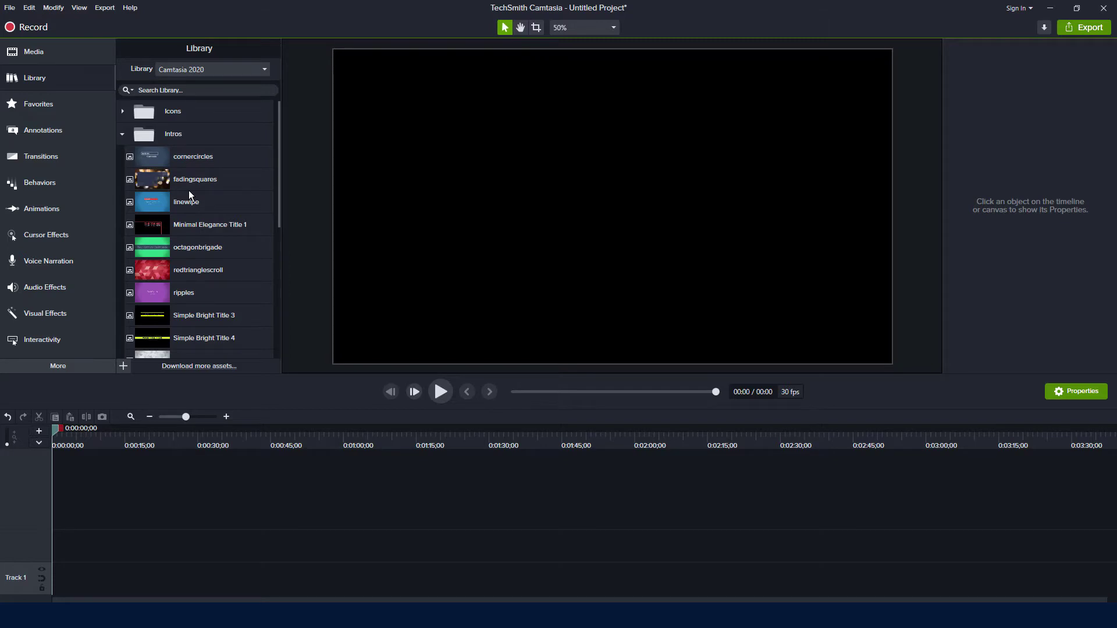
drag(190, 180, 57, 549)
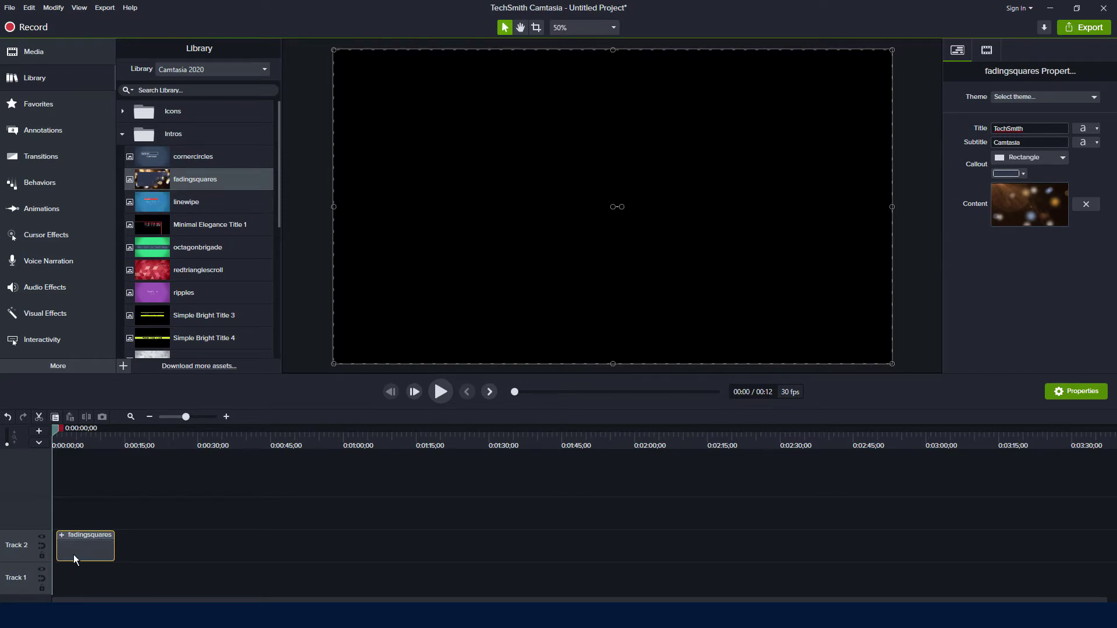
drag(73, 553, 58, 557)
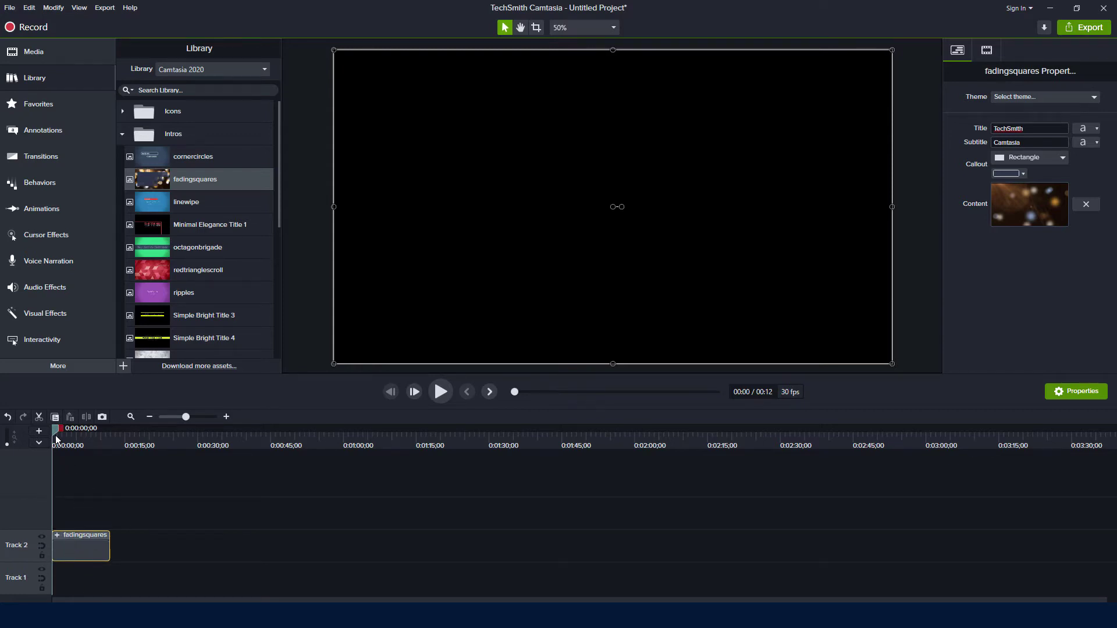
Play the fadingsquares intro from the start and pause at about 5 seconds.
key(space)
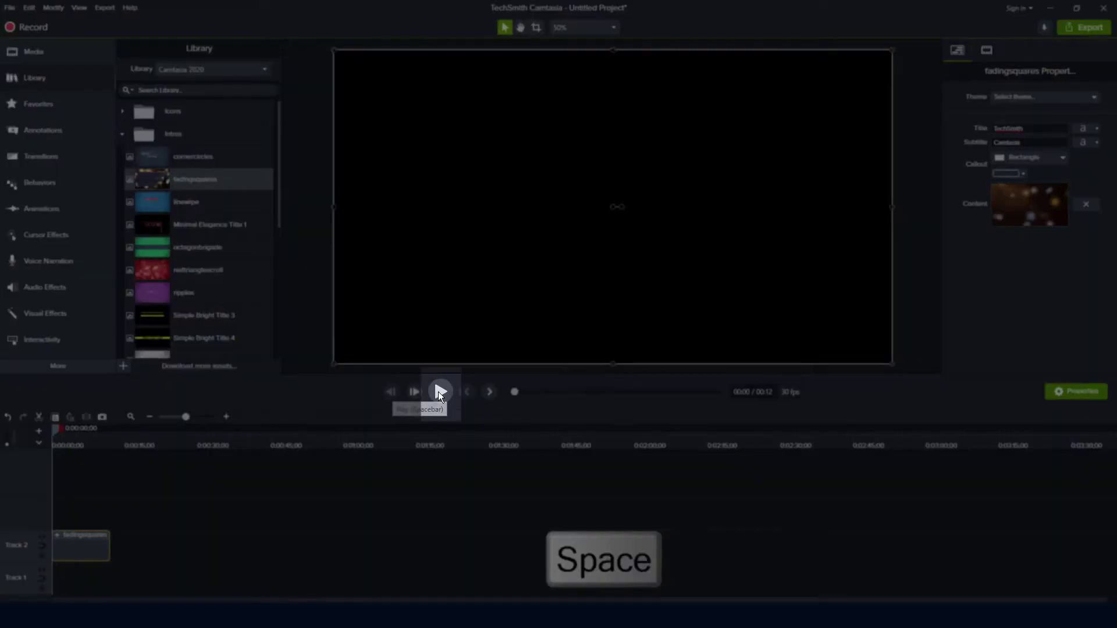
click(438, 392)
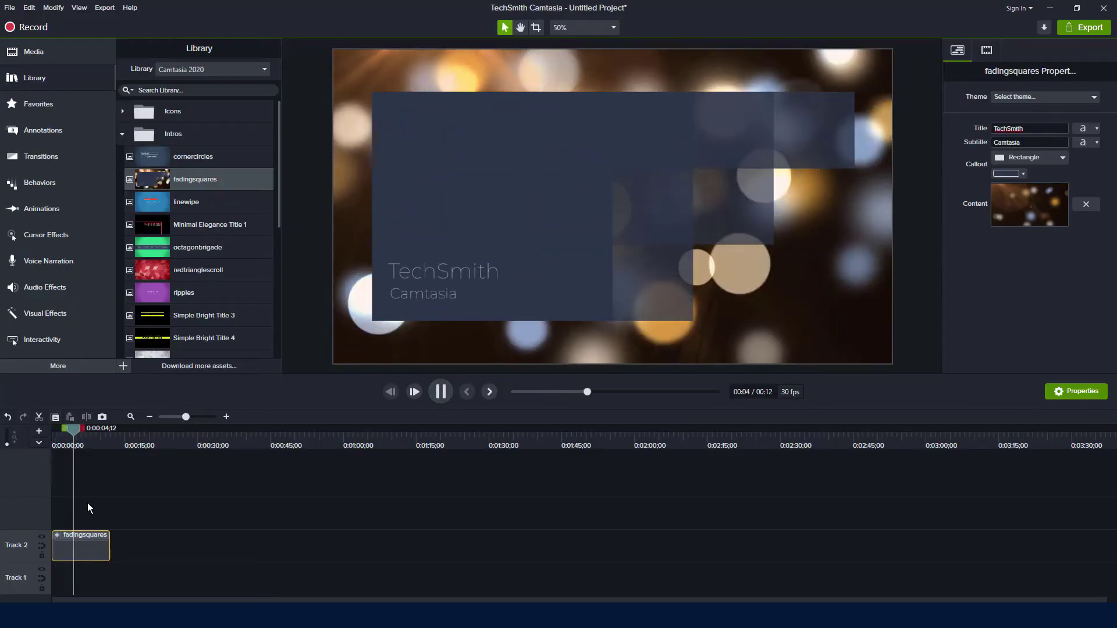
key(space)
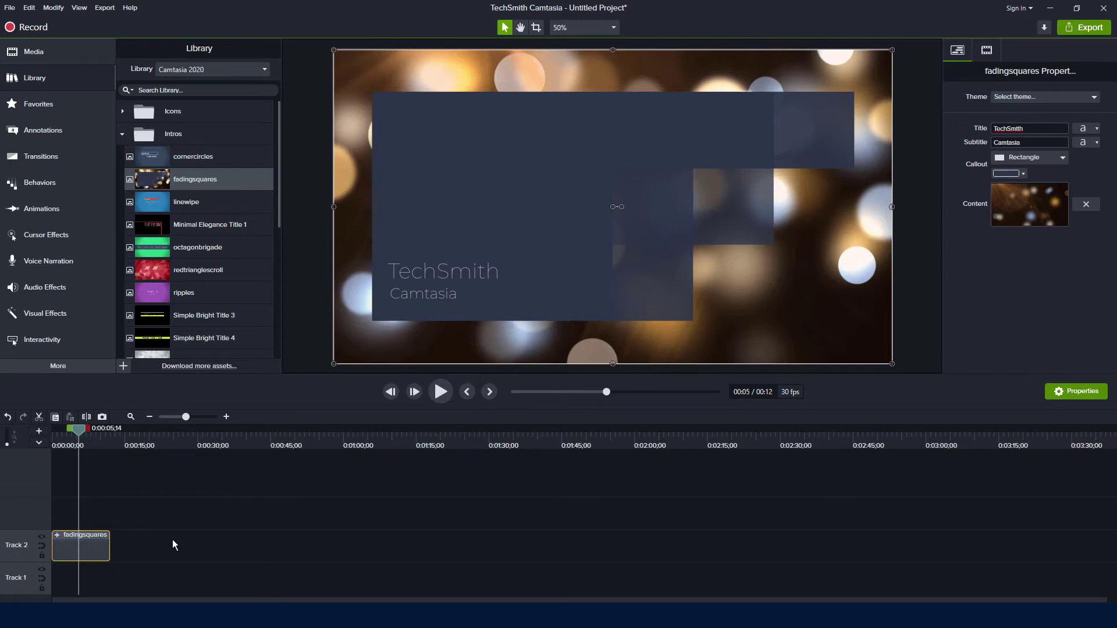
Expand the fadingsquares group and its nested Shapes group to reach the individual square layers.
click(57, 535)
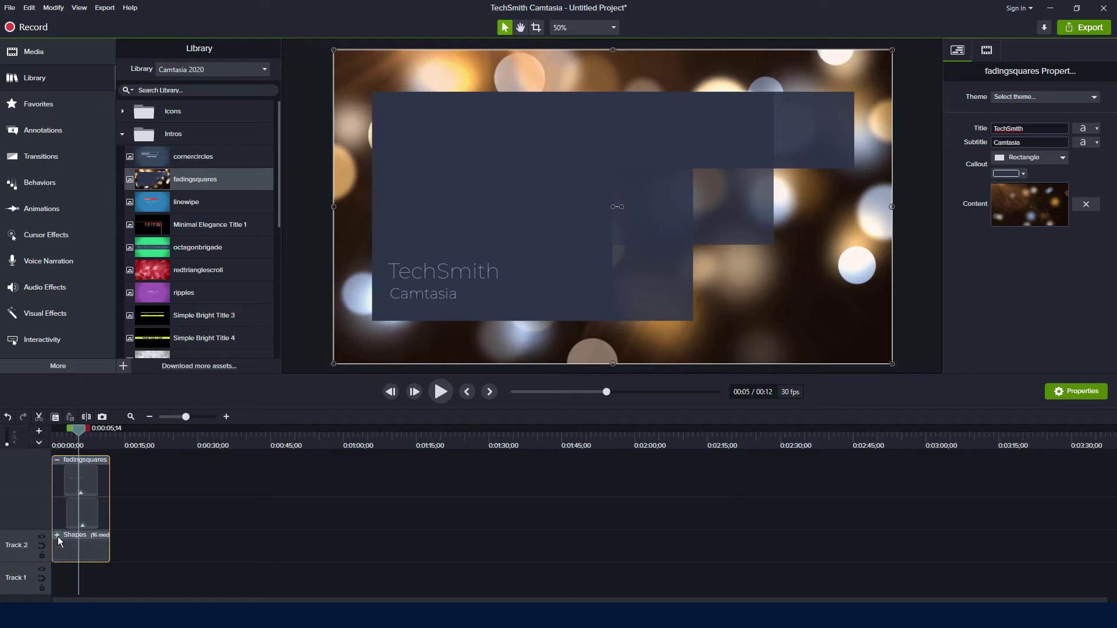
click(57, 537)
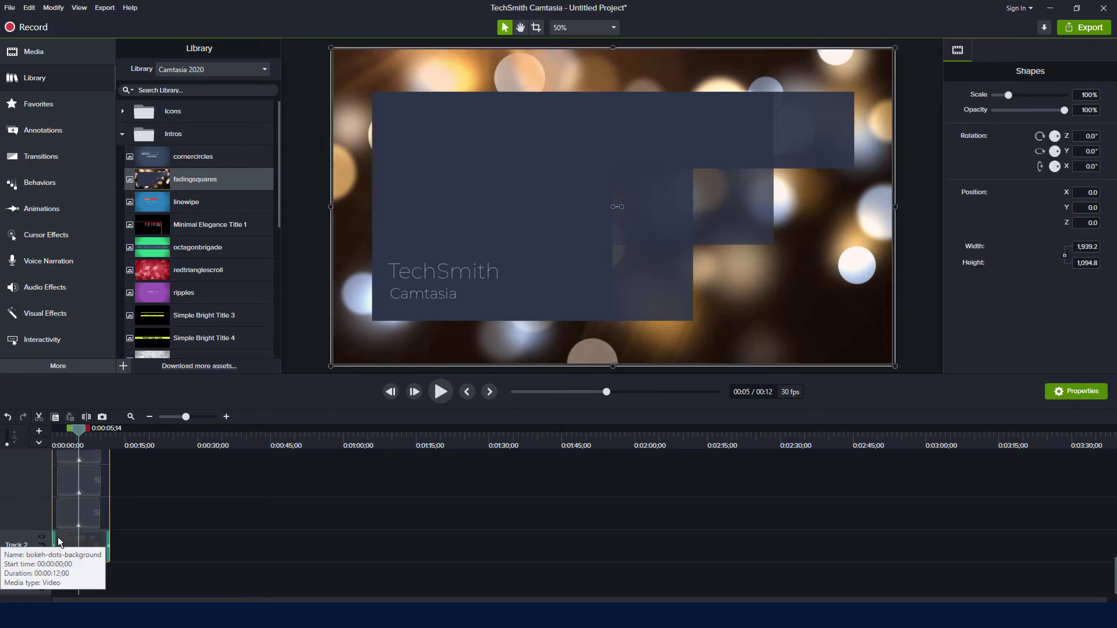
scroll(72, 534, up, 2)
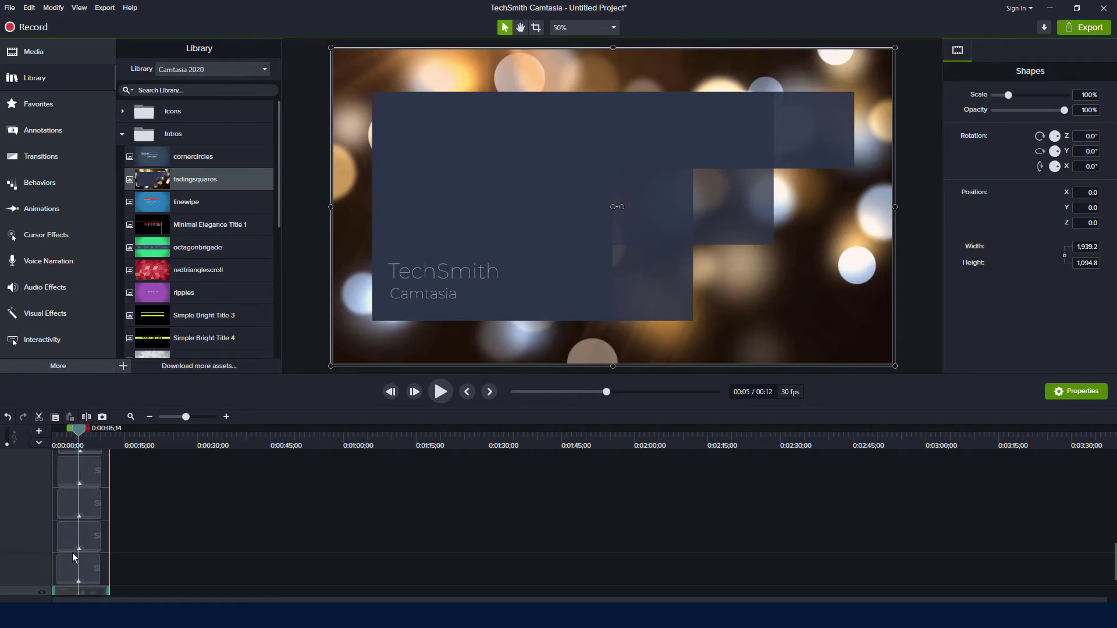
scroll(72, 555, up, 3)
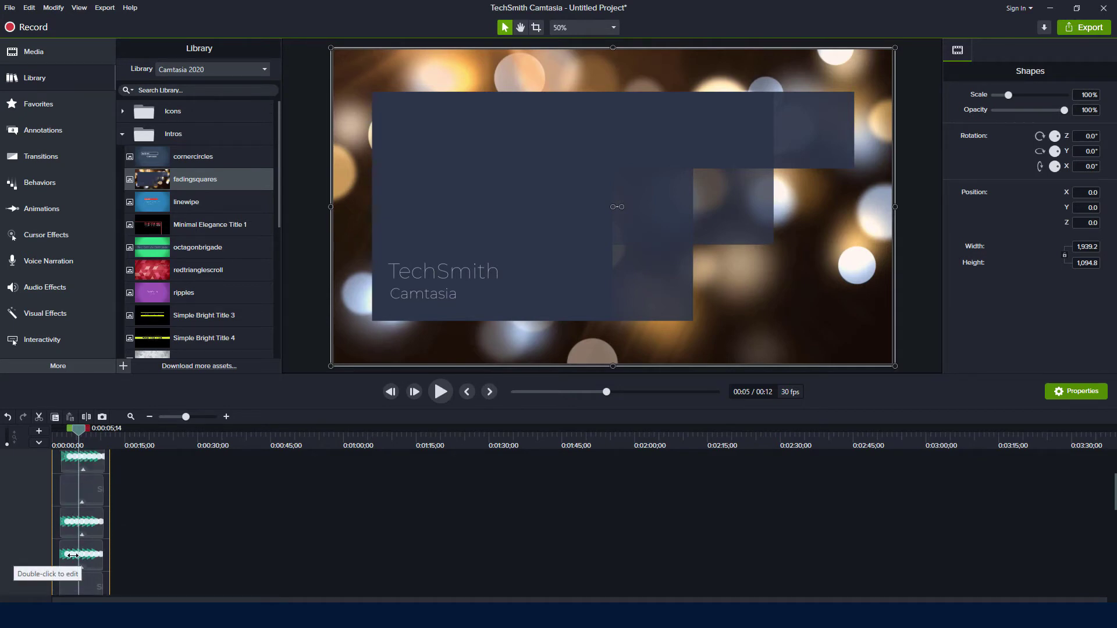
With the playhead at about 3 seconds, fill the fourth square in the top row with the default green.
click(71, 534)
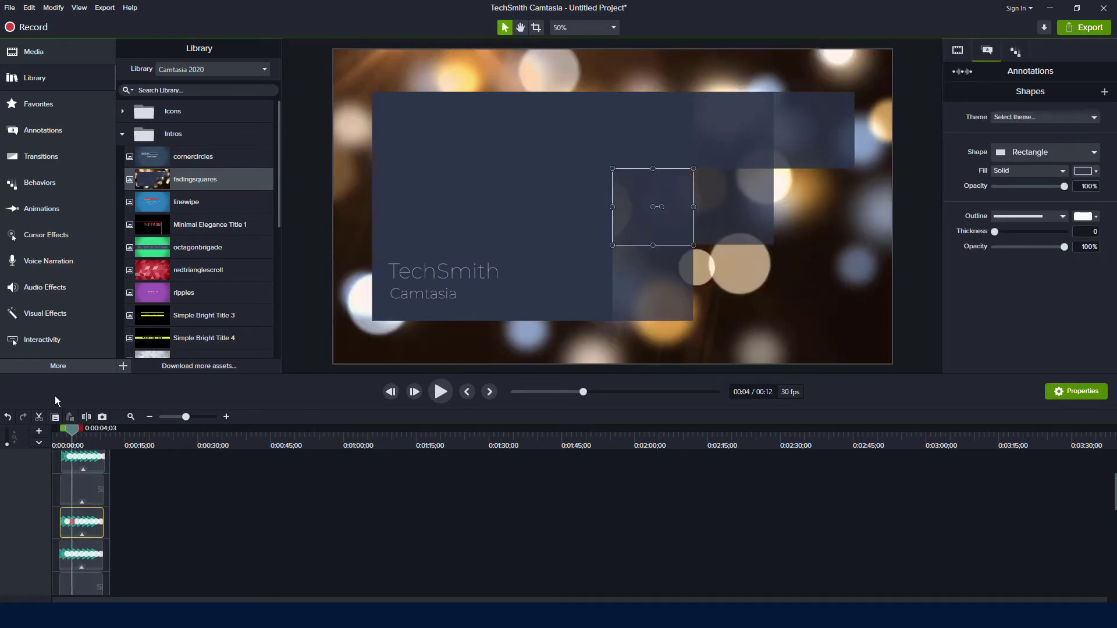
drag(67, 434, 63, 439)
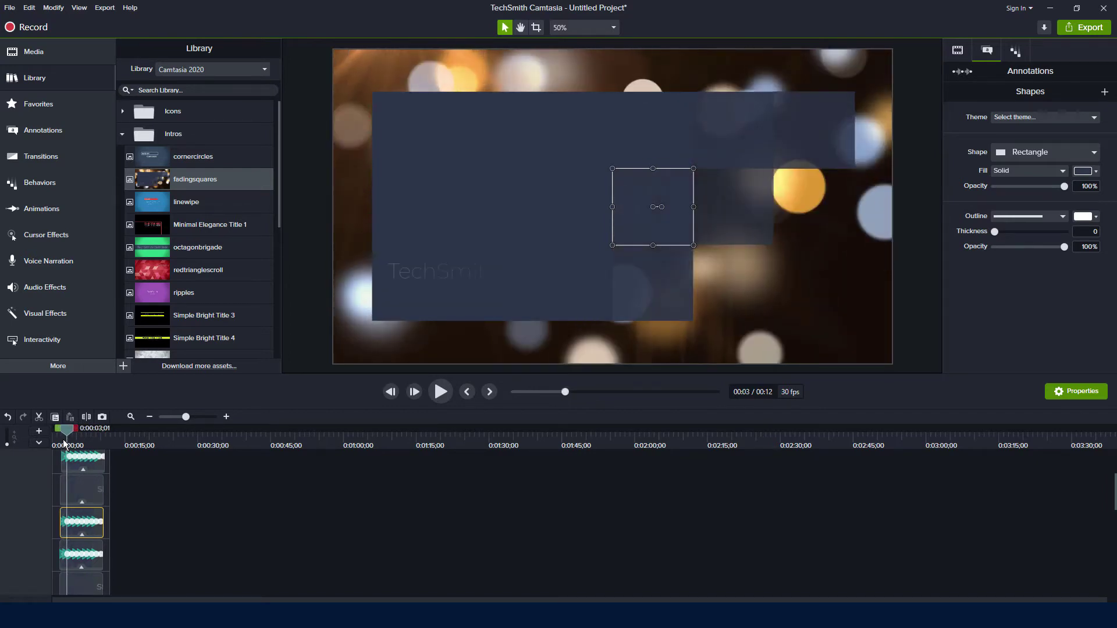
click(73, 494)
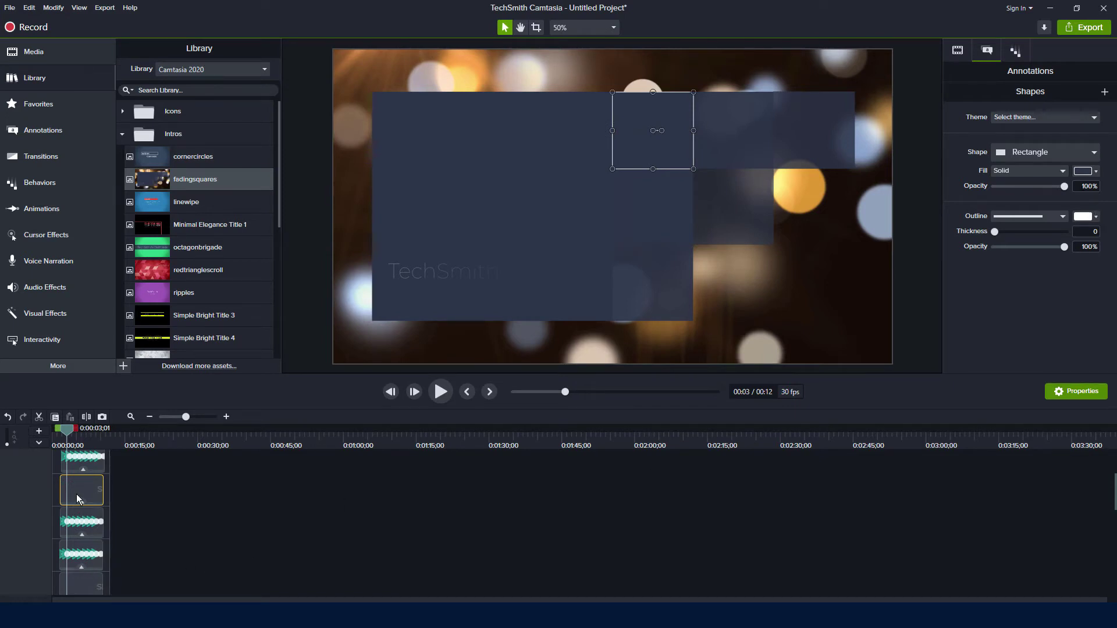
click(1096, 173)
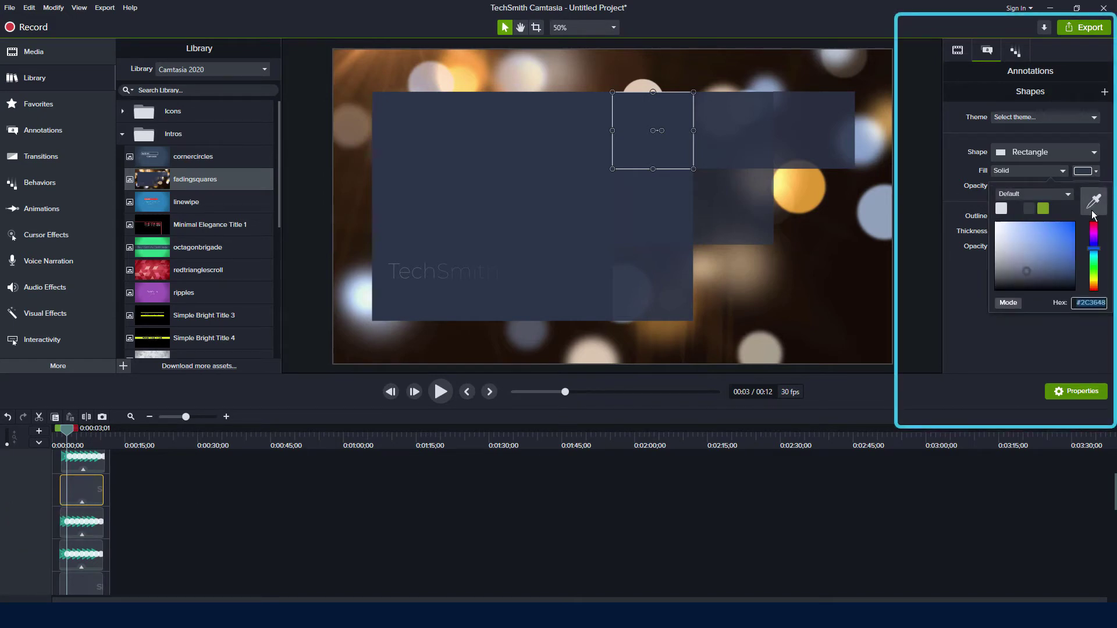
click(1045, 208)
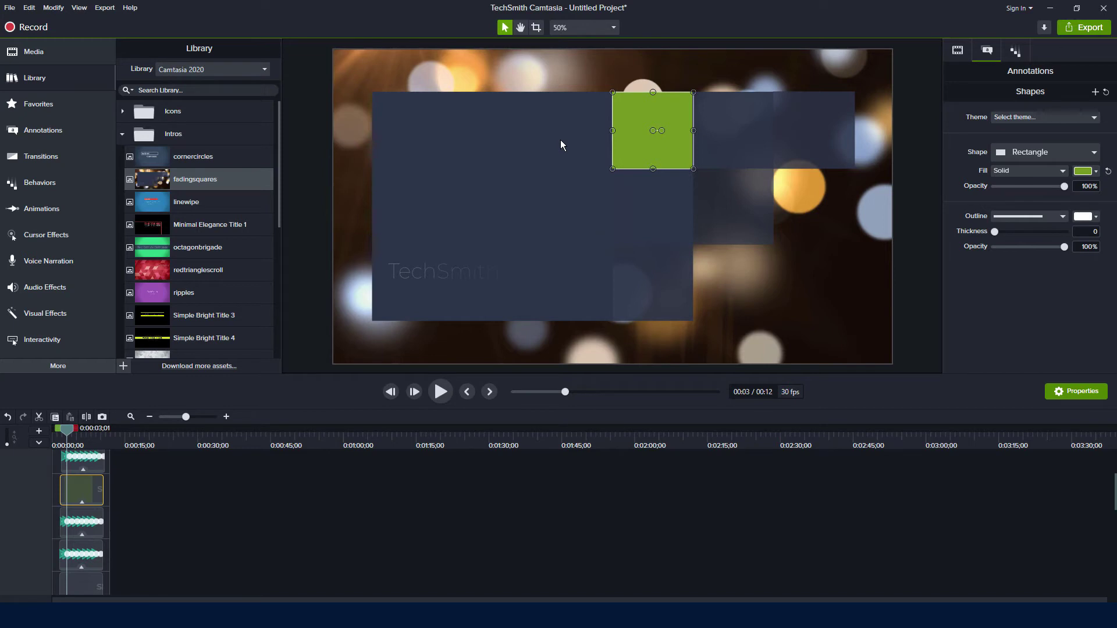
Fill the third square in the top row with the same default green.
click(68, 567)
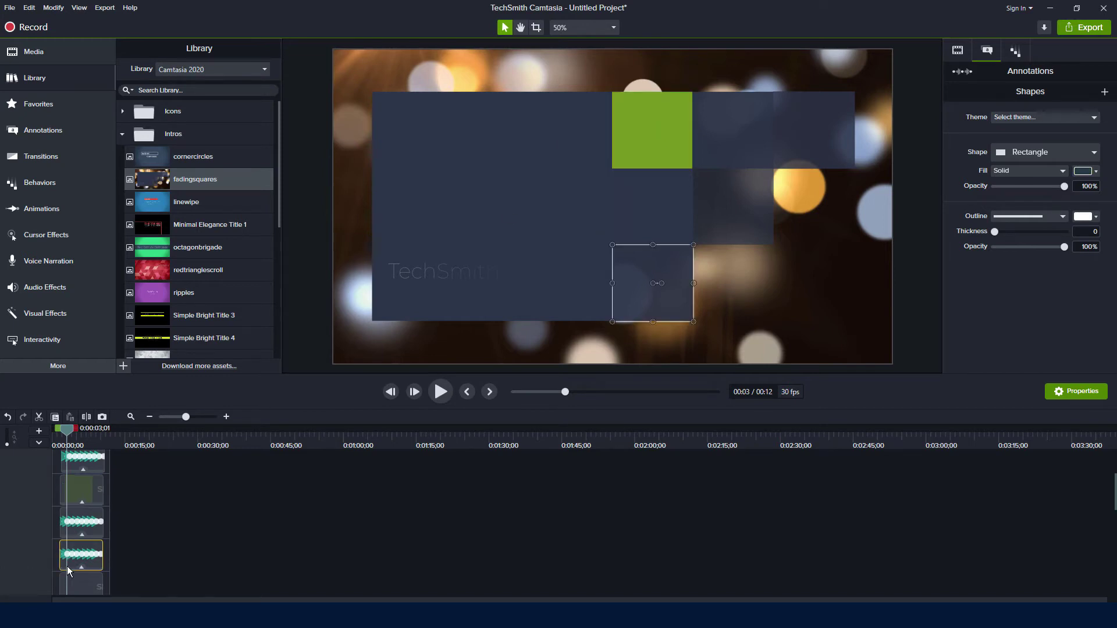
scroll(67, 572, down, 1)
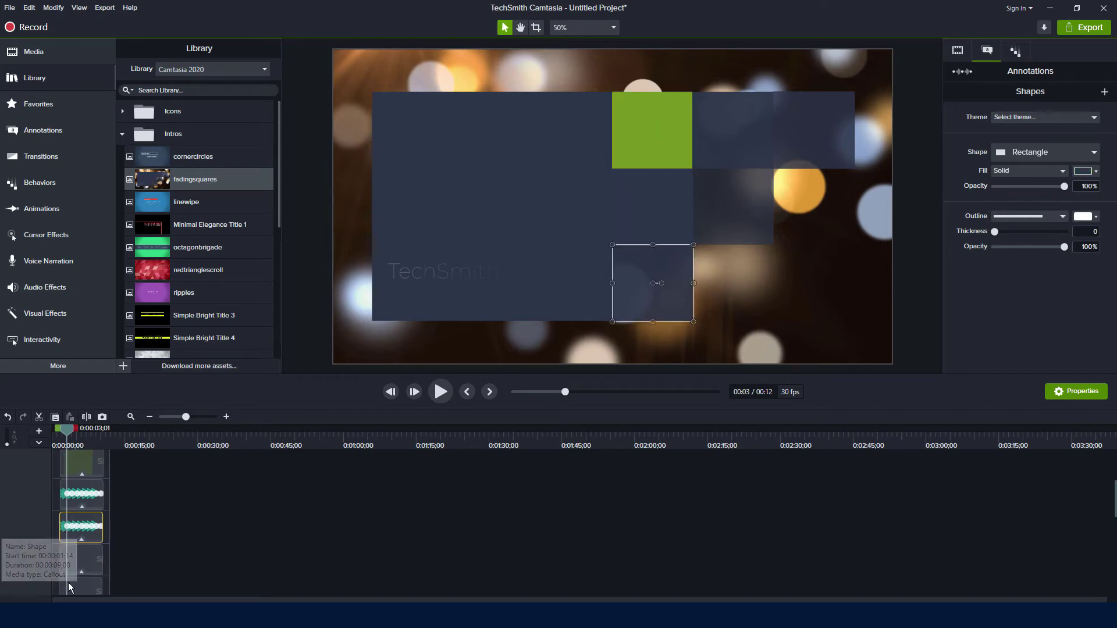
click(72, 568)
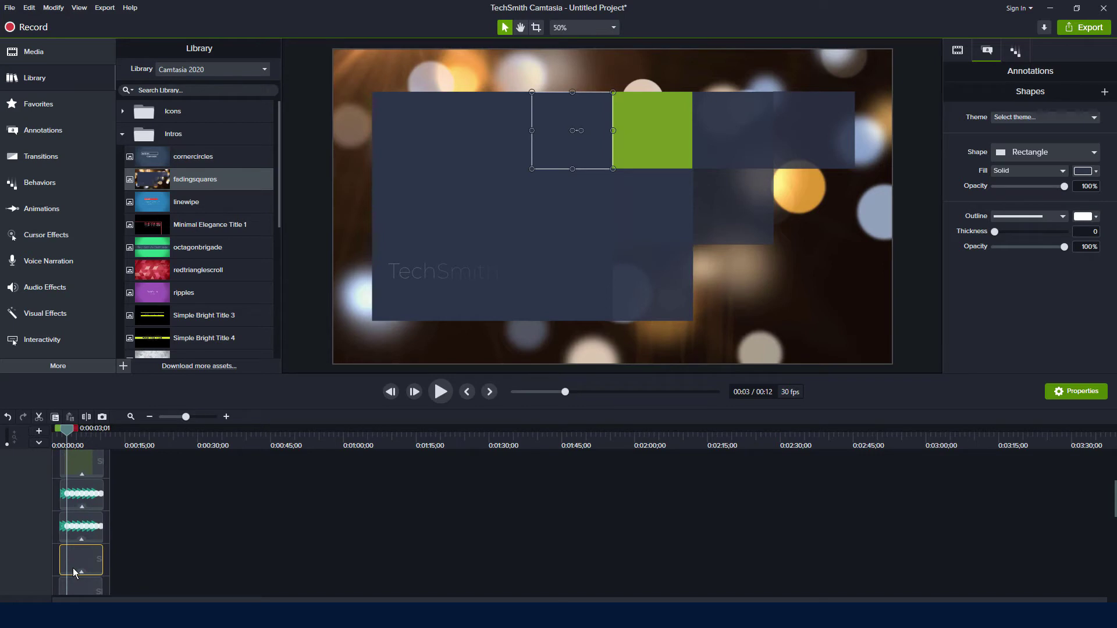
click(1090, 174)
click(1043, 208)
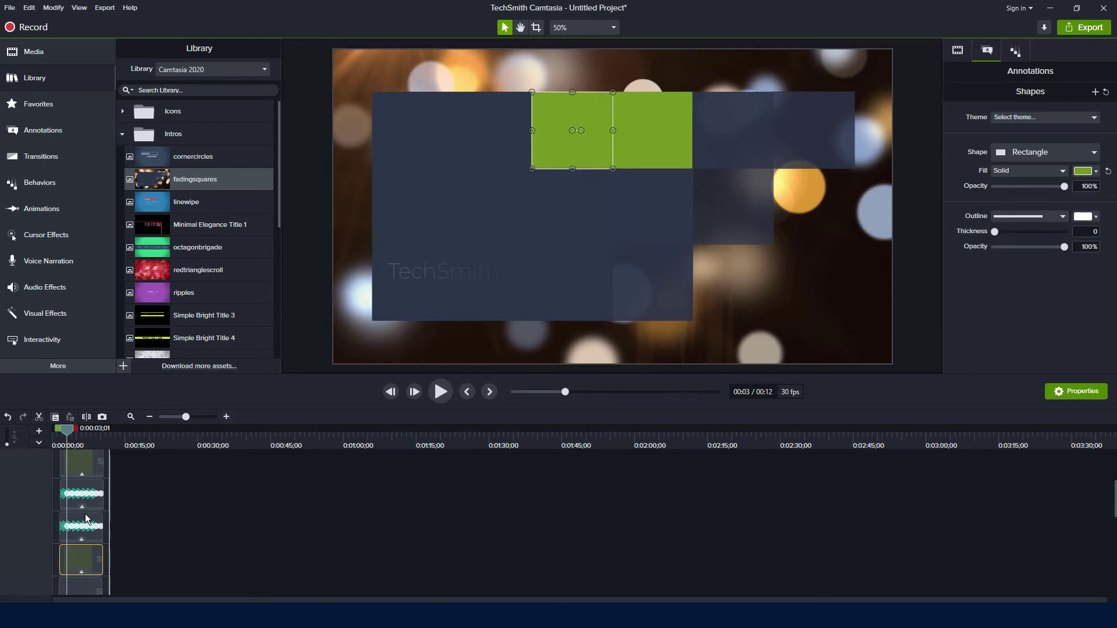
Change the fill of the third square in the middle row to the default green.
scroll(71, 573, down, 2)
click(70, 519)
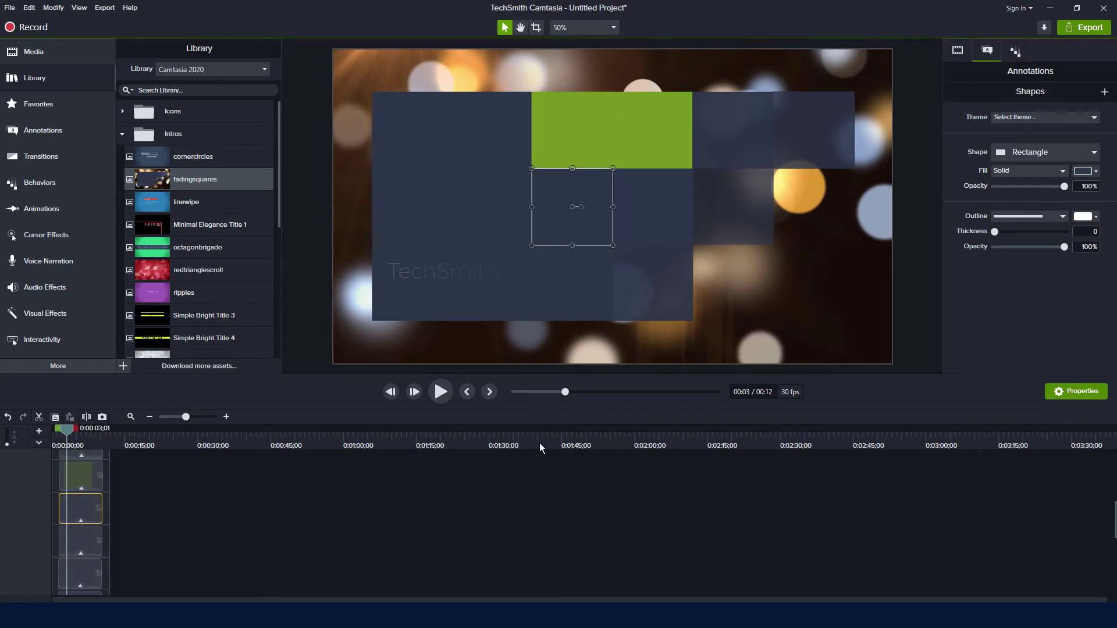
click(1085, 172)
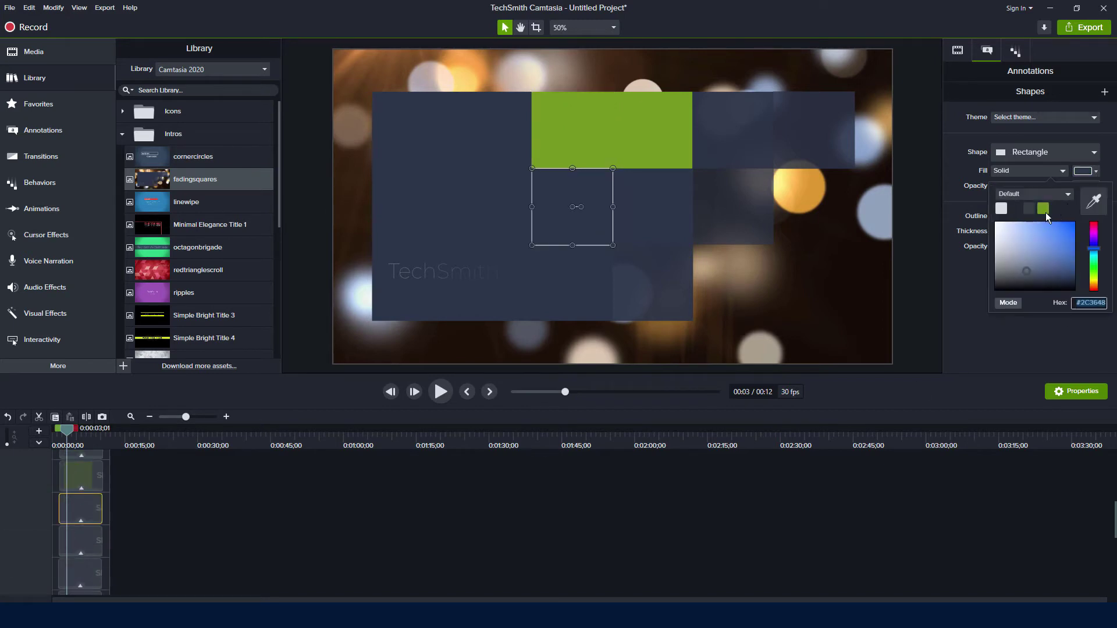
click(1044, 210)
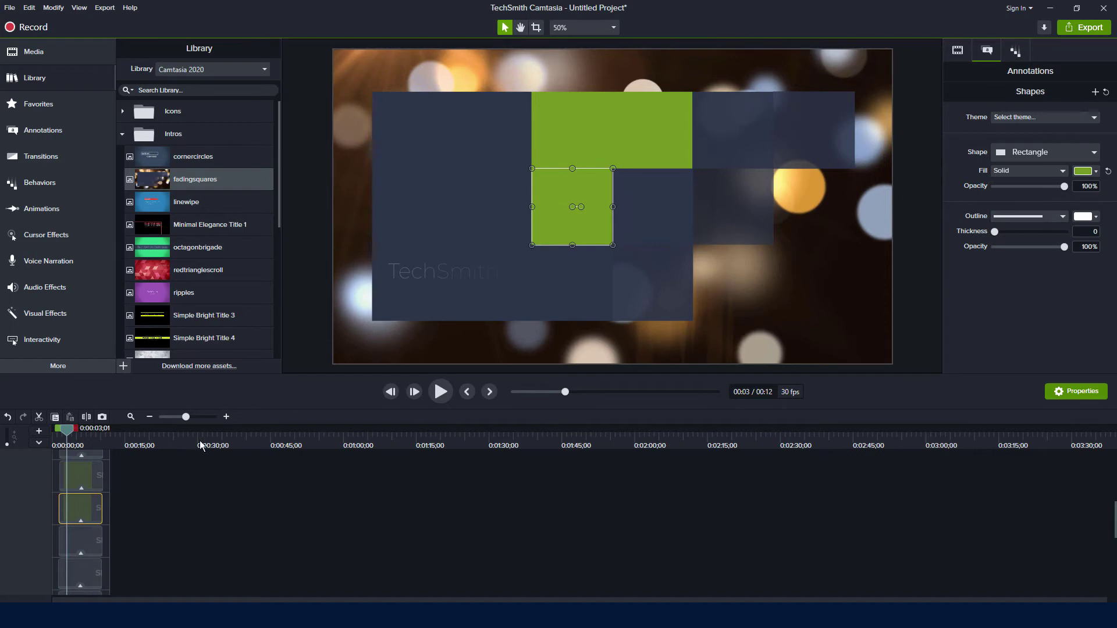
Fill the second square in the middle row with the default green.
scroll(3, 572, down, 1)
click(86, 586)
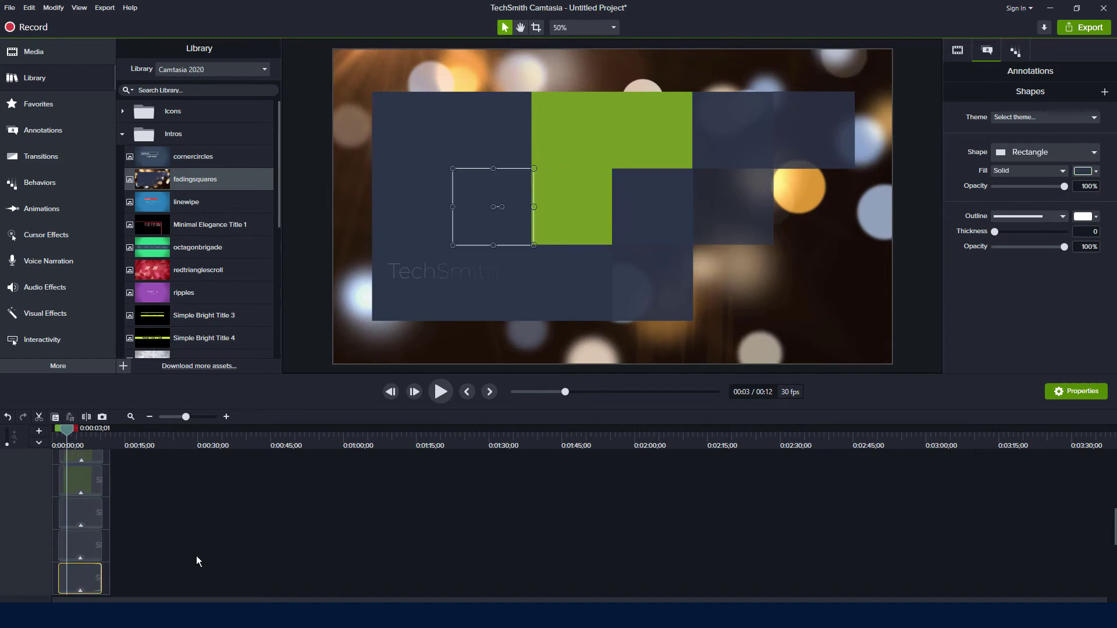
click(1083, 171)
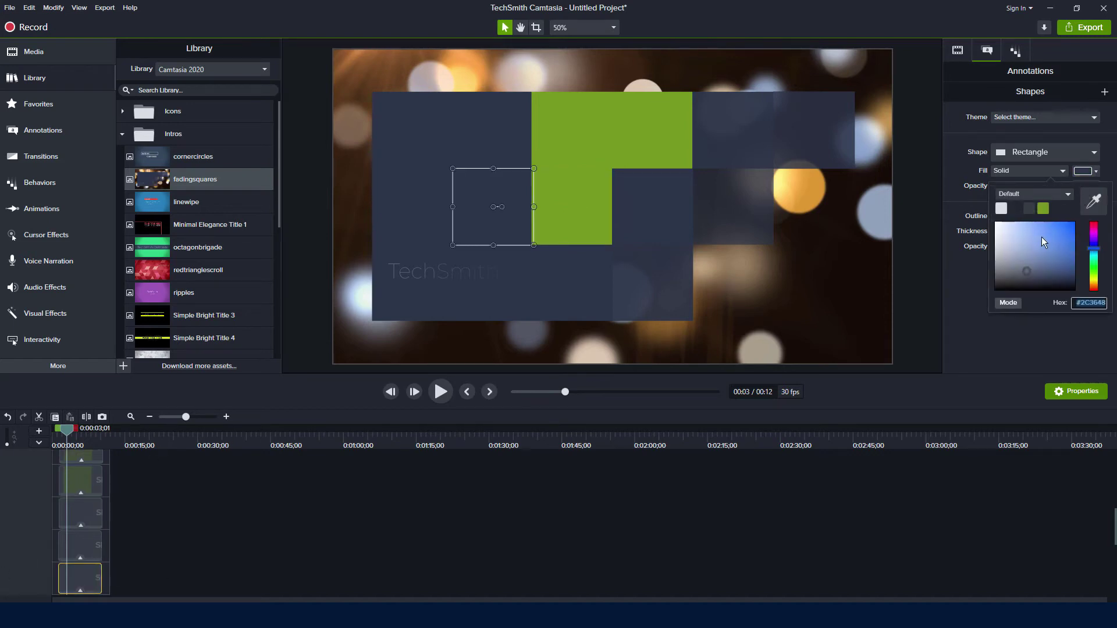
click(1047, 211)
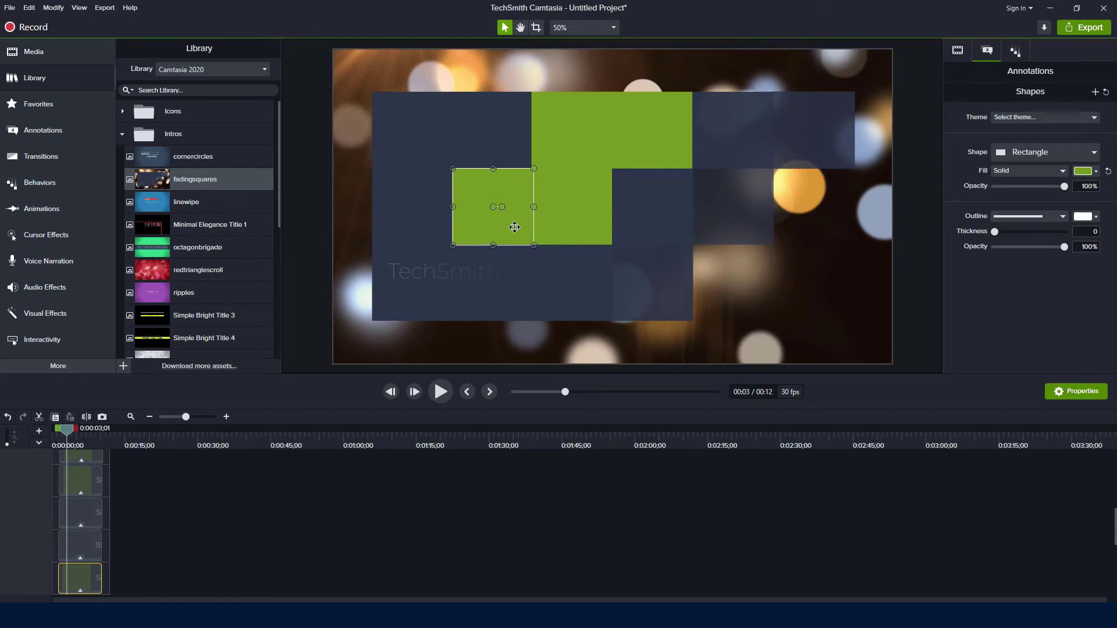
Set the outline of the second middle-row square to the default light grey, leaving the group and deselecting it.
click(1088, 216)
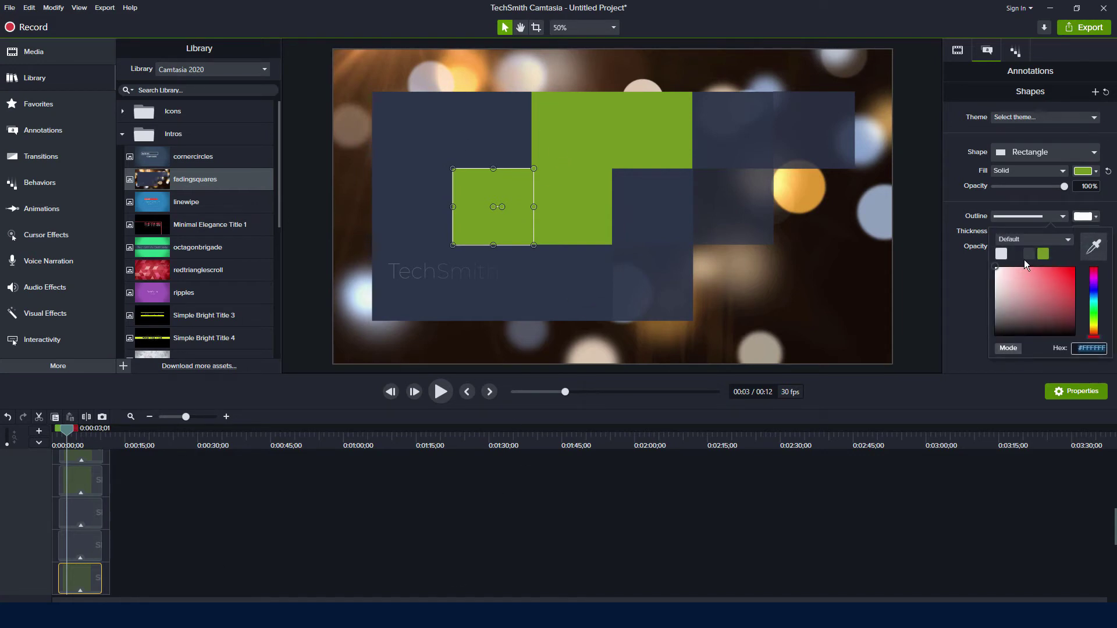
click(1005, 258)
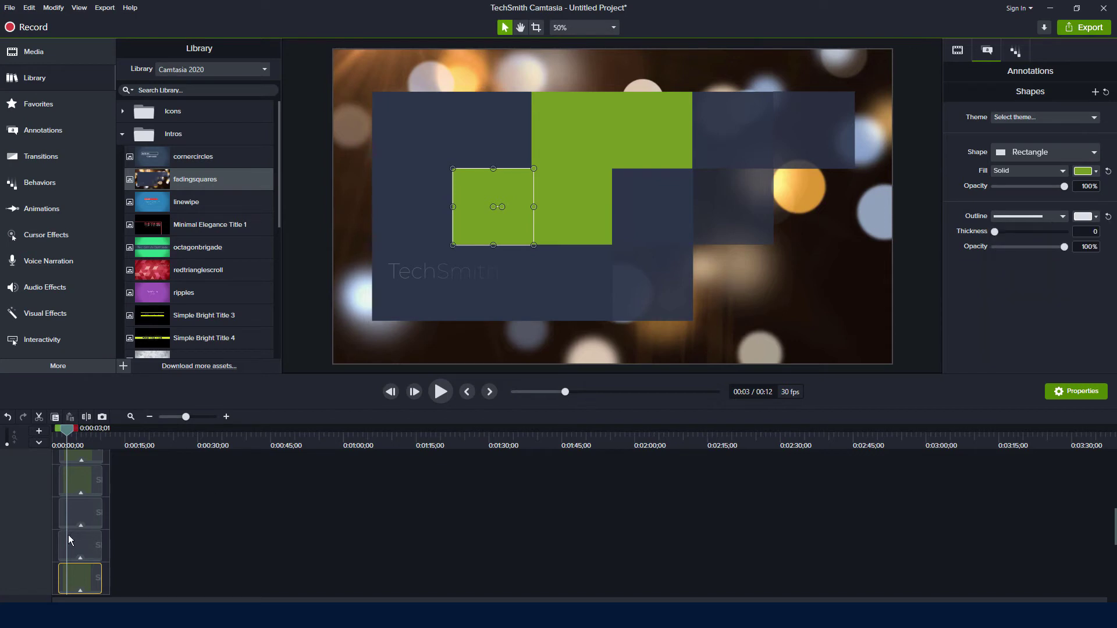
click(172, 551)
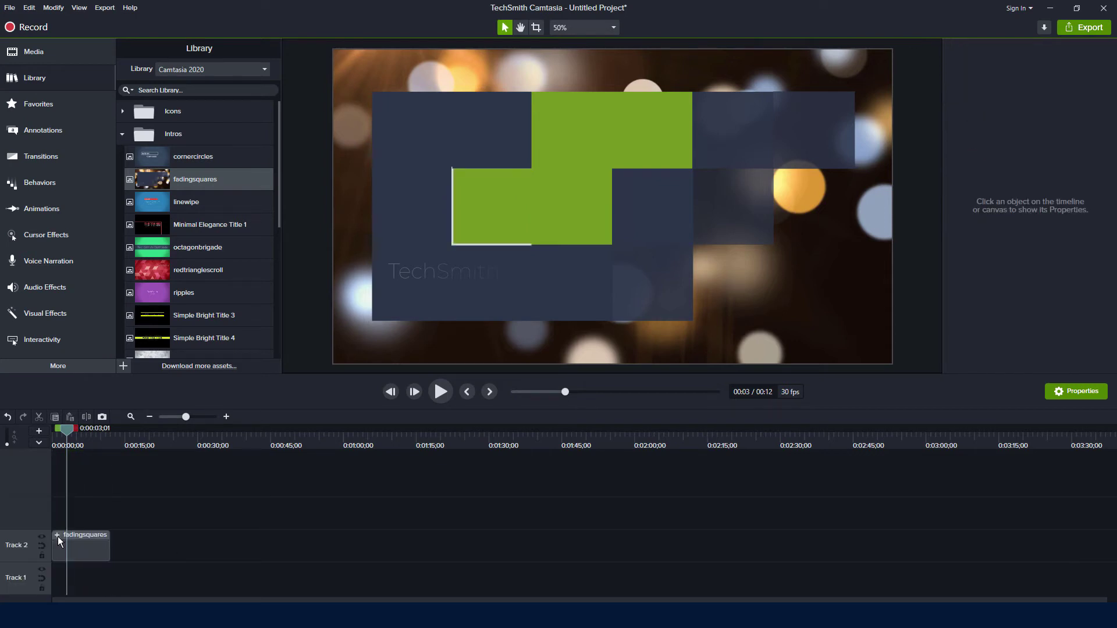
Expand the fadingsquares group, move the playhead to where both texts show, and replace the "Camtasia" subtitle text with the creator's name.
click(56, 535)
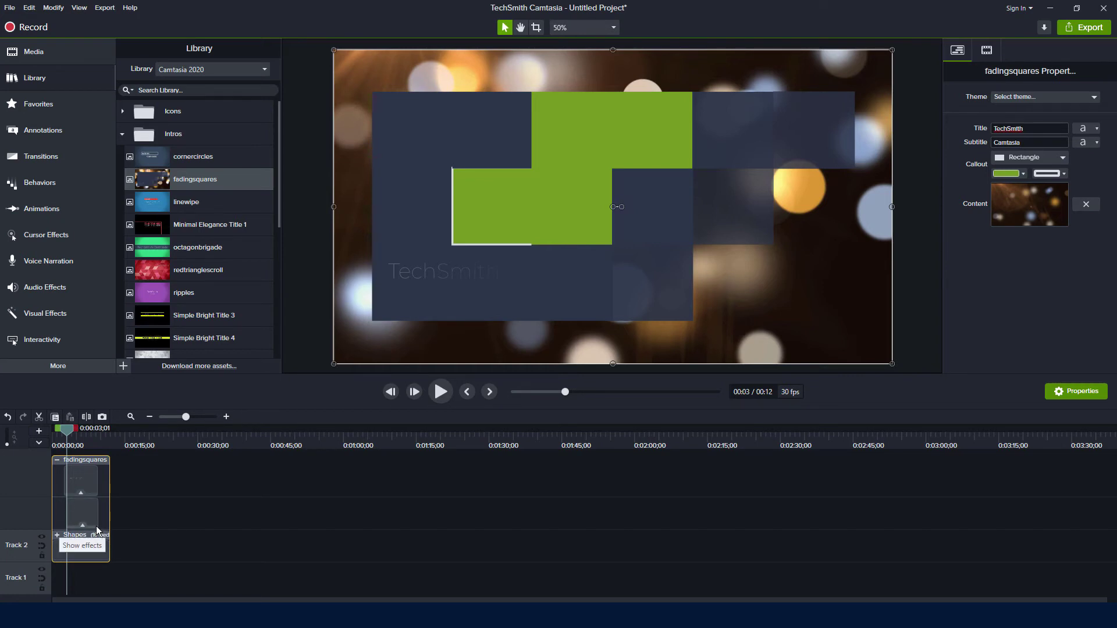
click(81, 480)
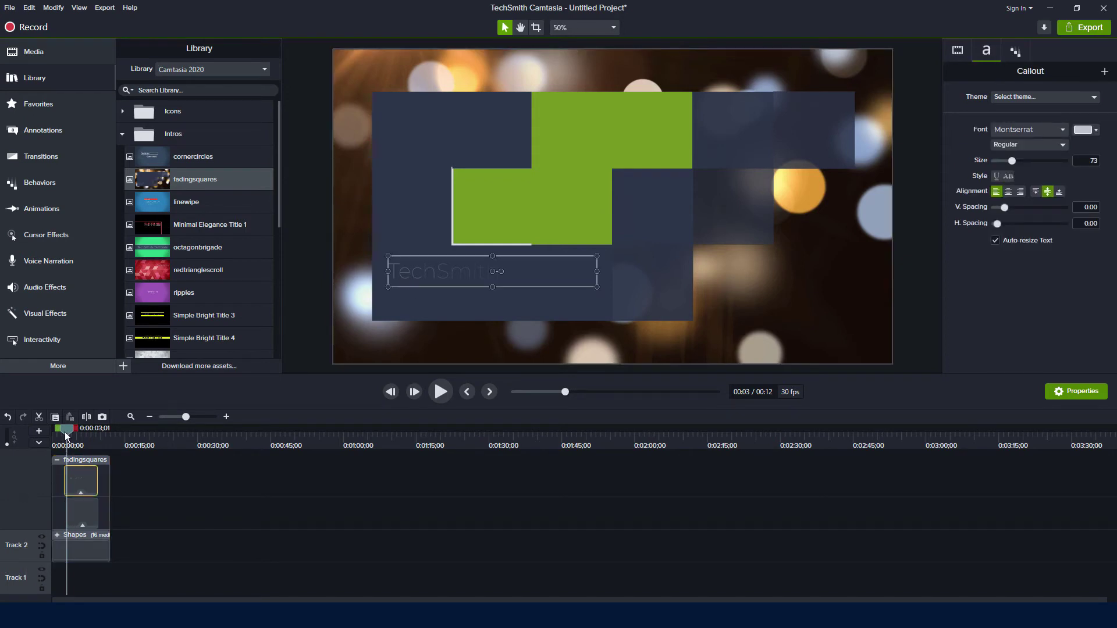
drag(64, 432, 72, 435)
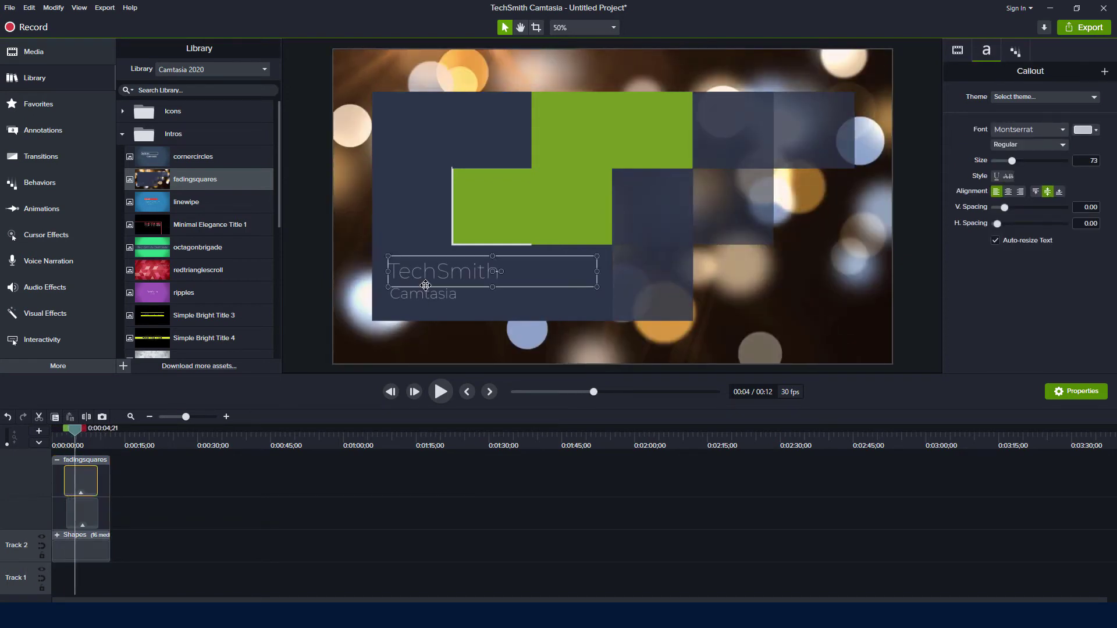
click(81, 516)
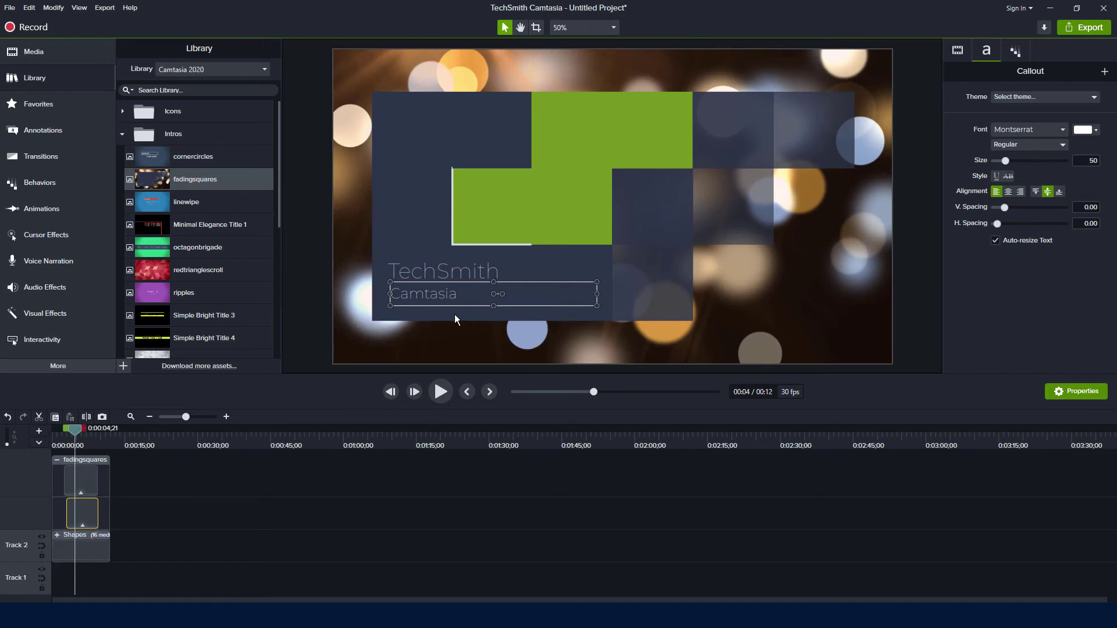
double_click(431, 294)
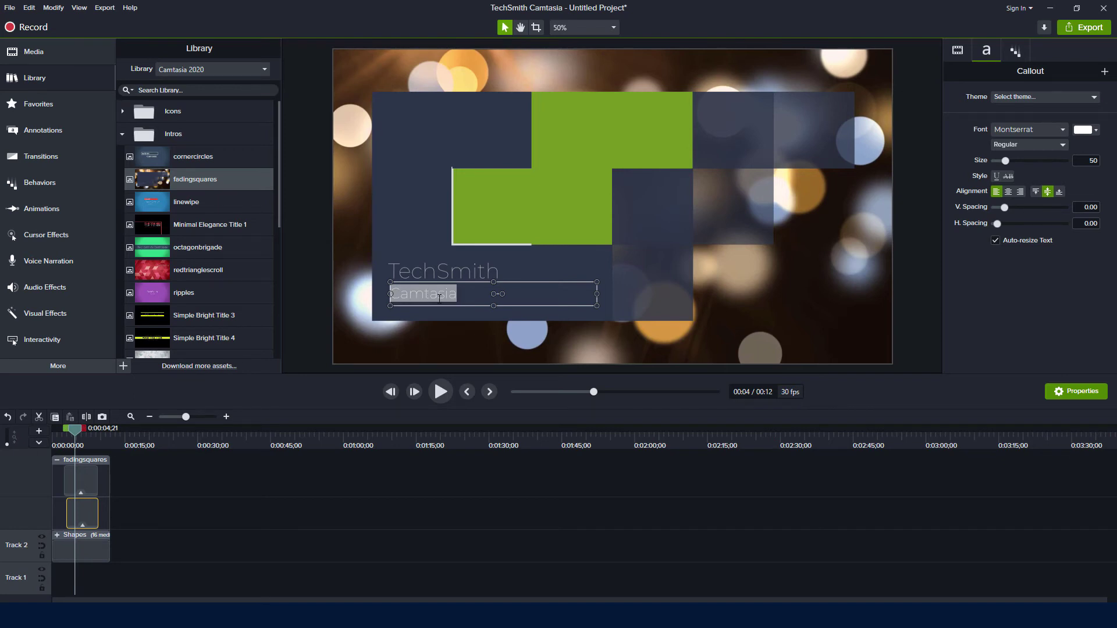
text(Ch)
key(BackSpace)
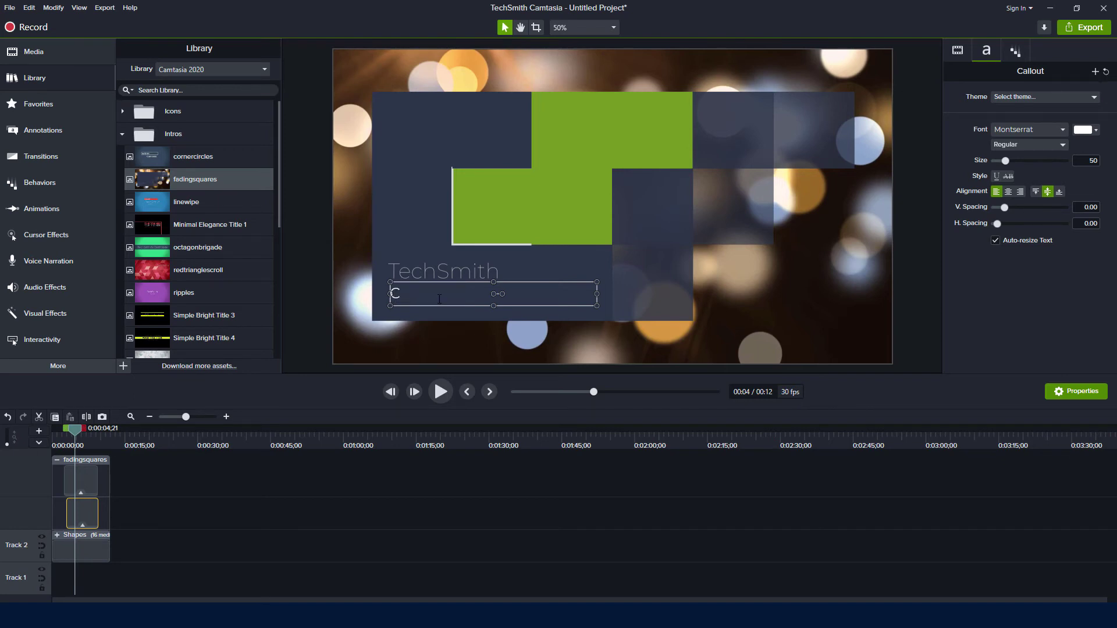
text(heptiony)
click(1063, 130)
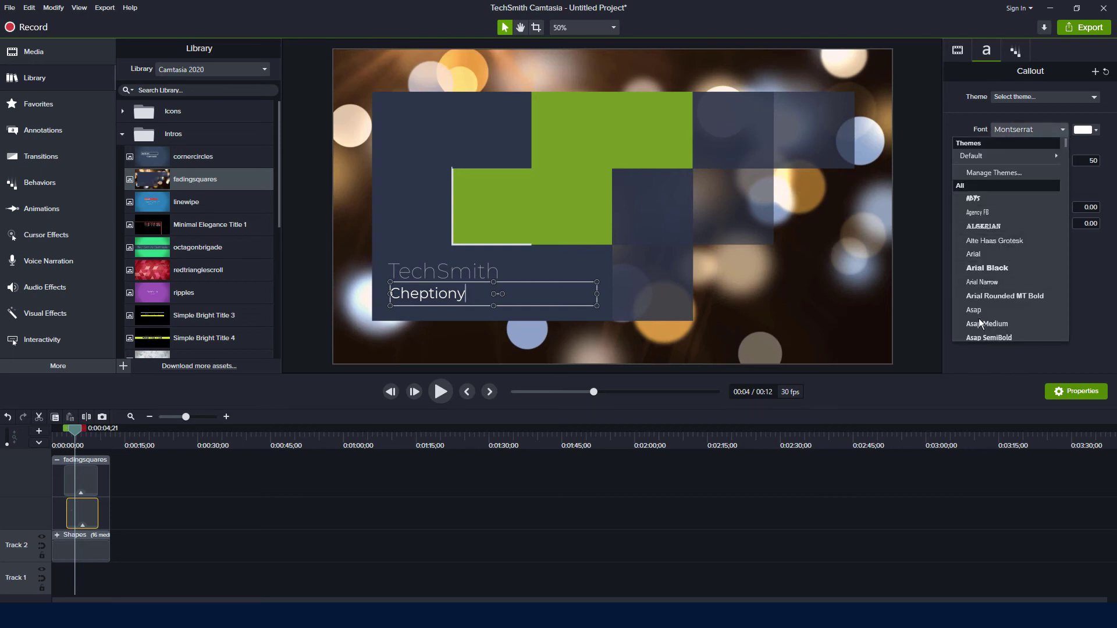
scroll(980, 320, down, 1)
key(Escape)
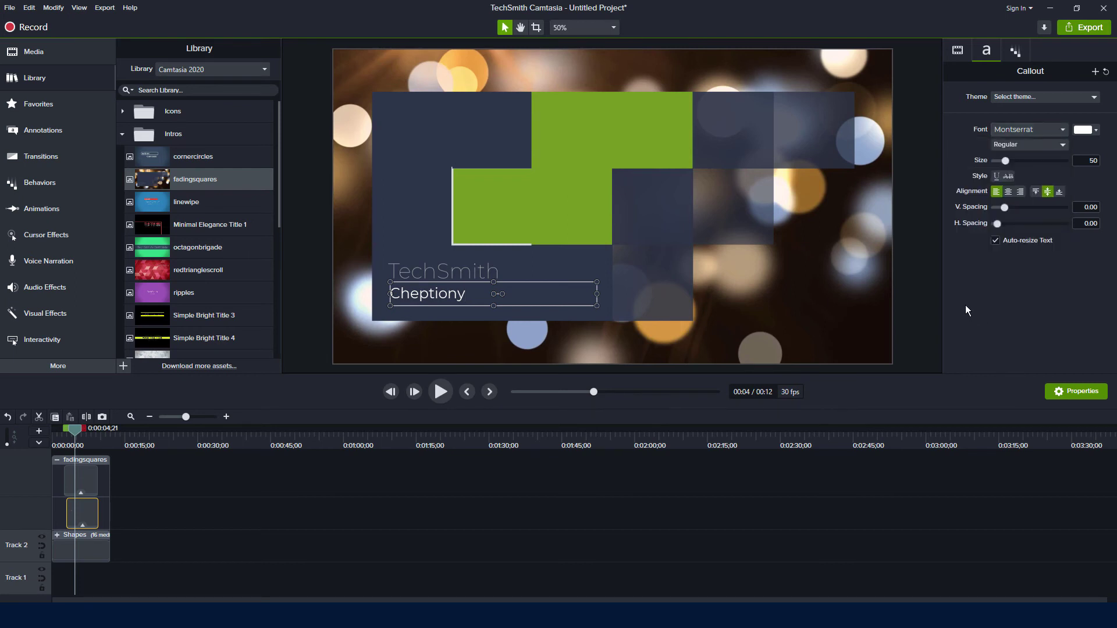
Set the whole subtitle text to the Asap SemiBold font in the default green, leaving the group and deselecting it.
double_click(411, 294)
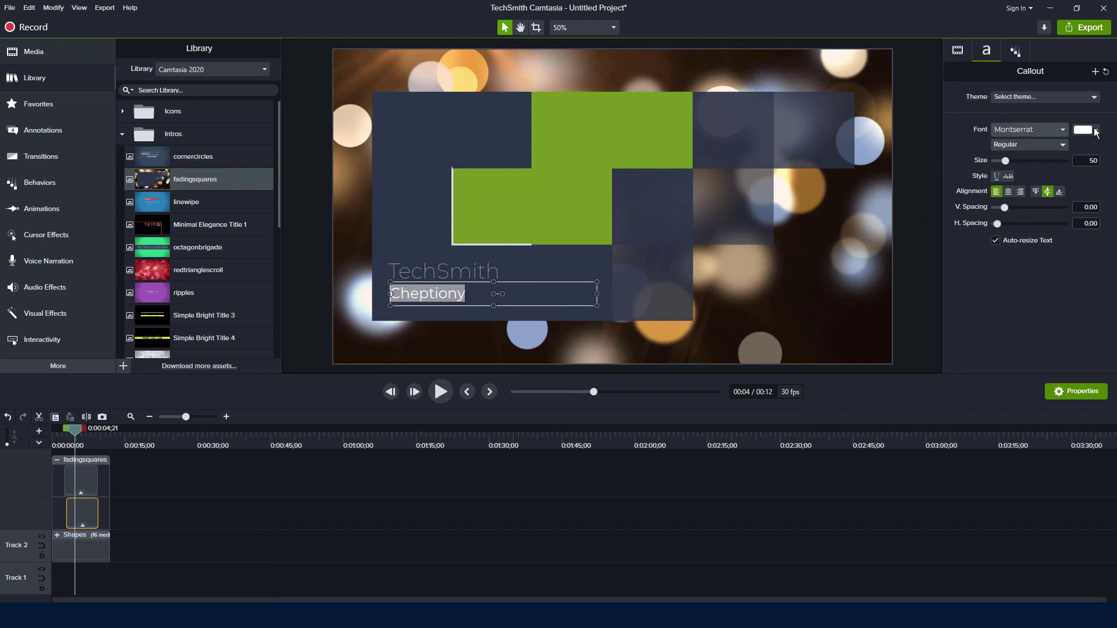
click(1059, 131)
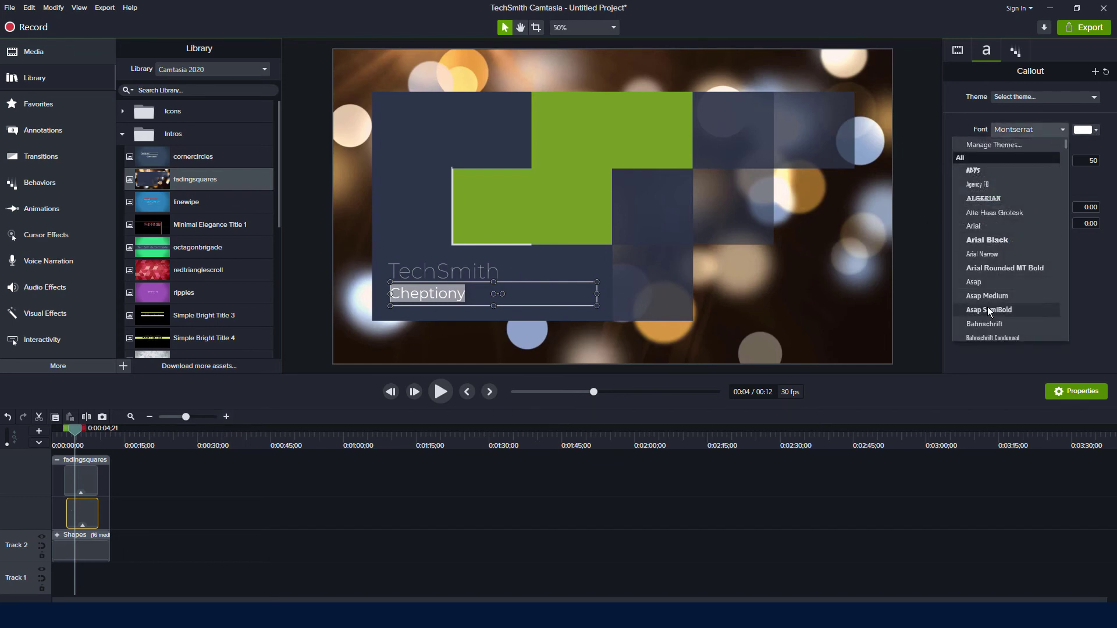
key(Escape)
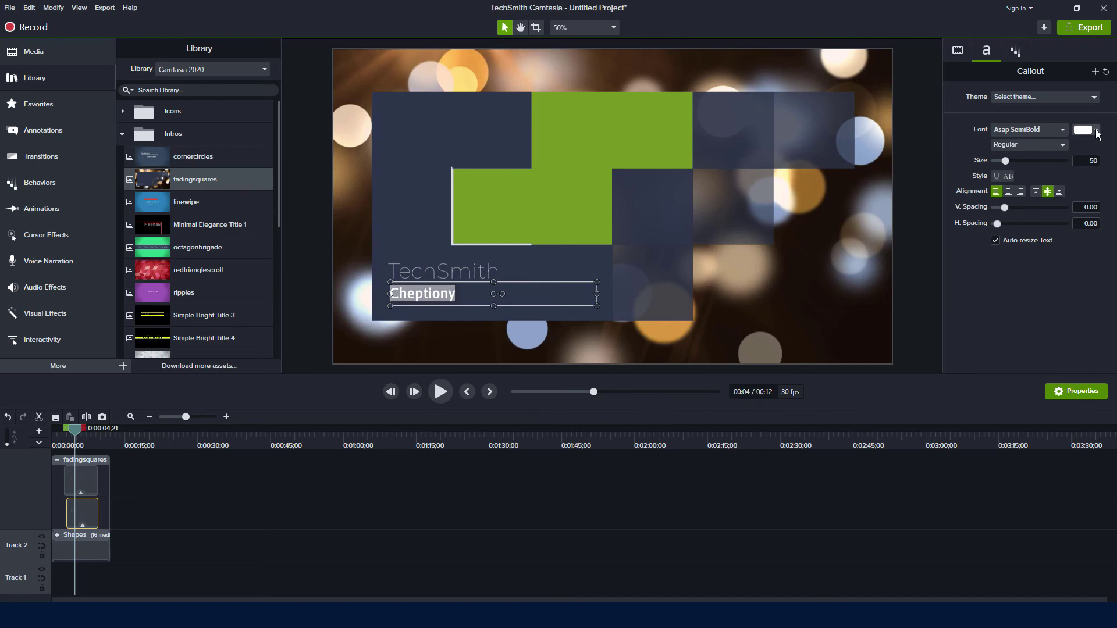
click(1097, 130)
click(1044, 169)
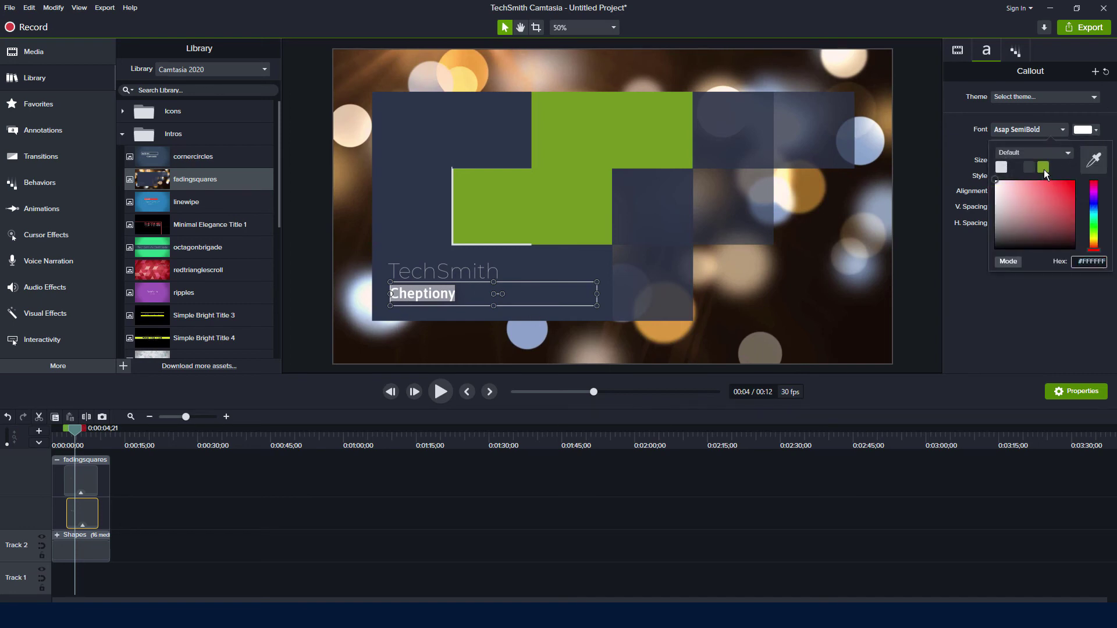
click(442, 292)
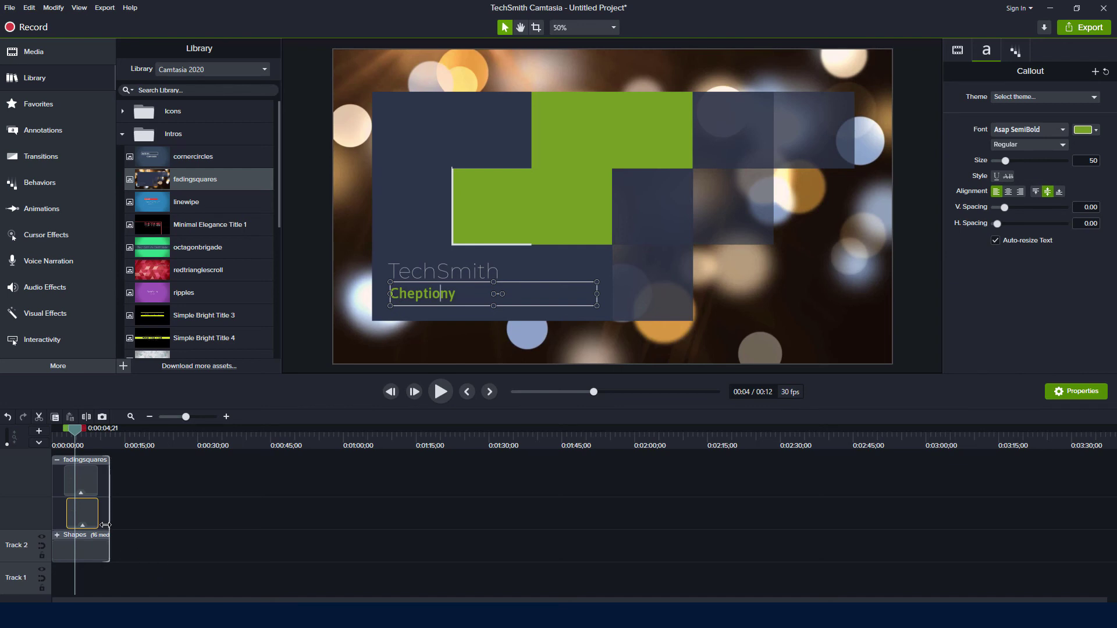
click(145, 521)
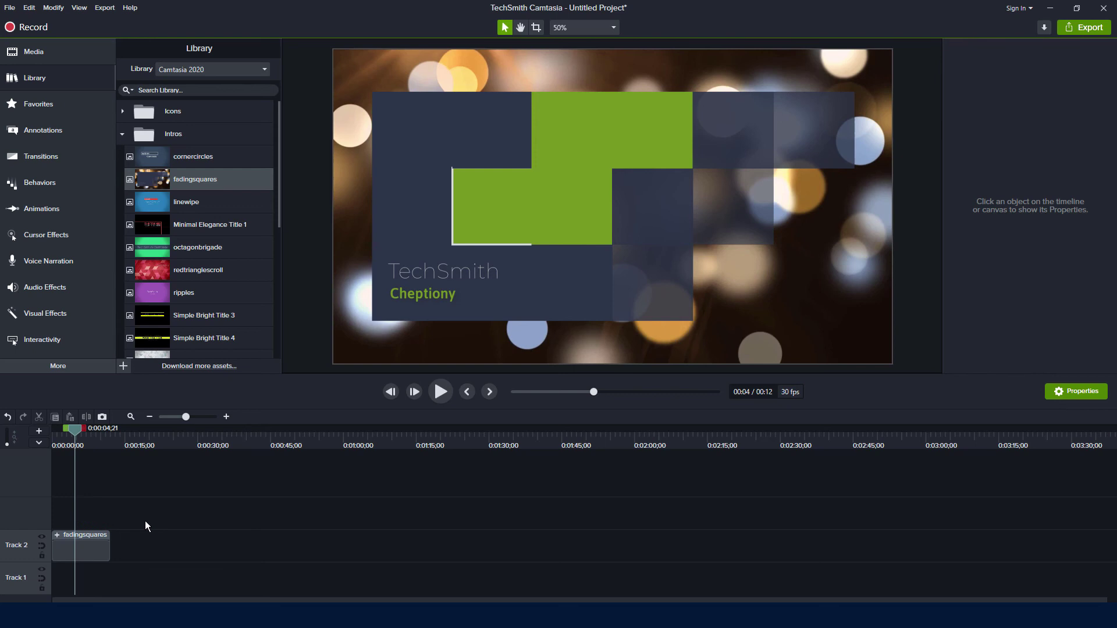
Delete the bokeh-dots background video nested inside the fadingsquares group's shapes on Track 2.
click(57, 535)
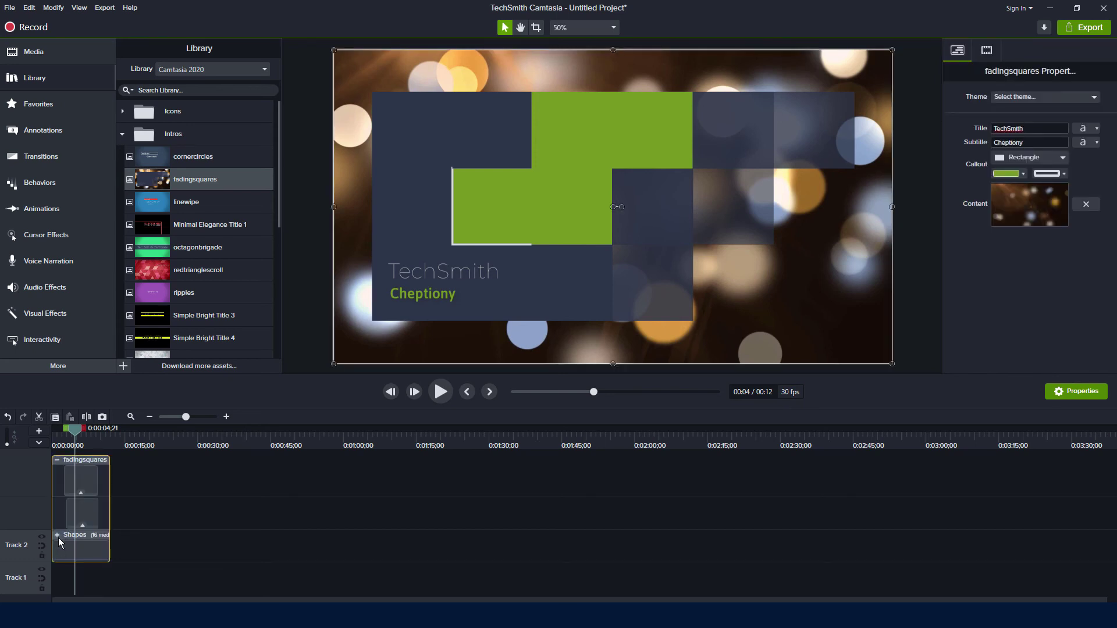
click(58, 536)
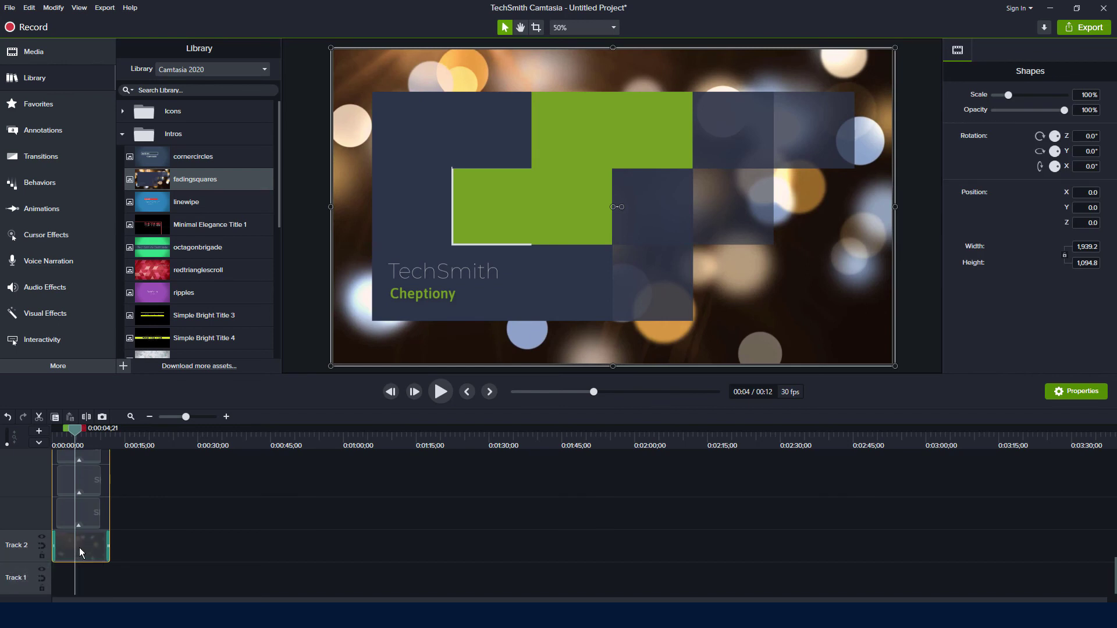
click(79, 550)
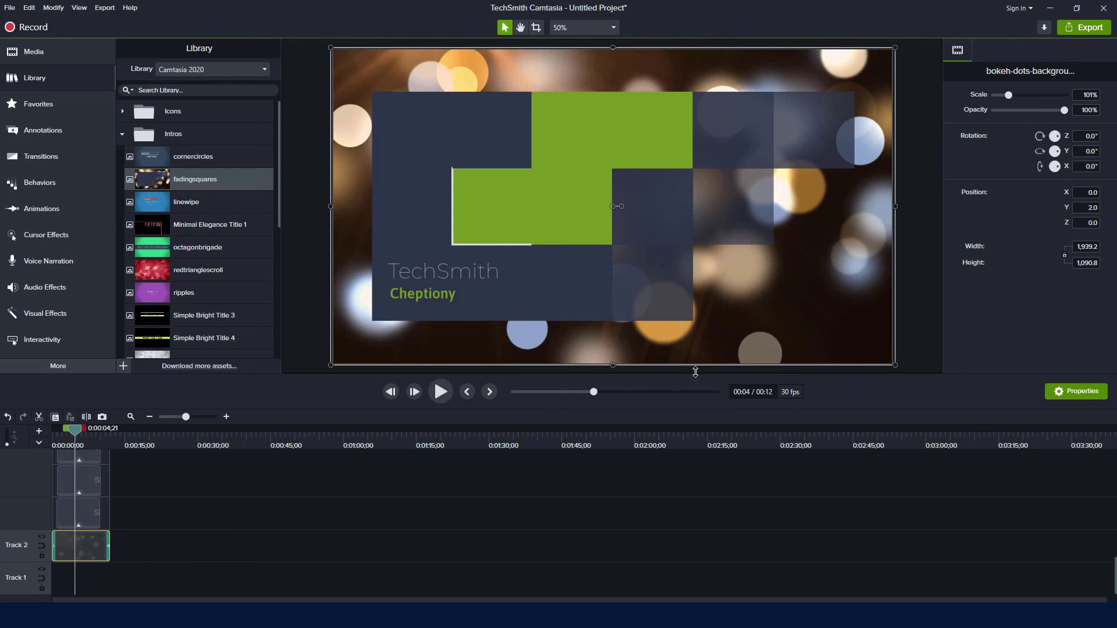
click(40, 543)
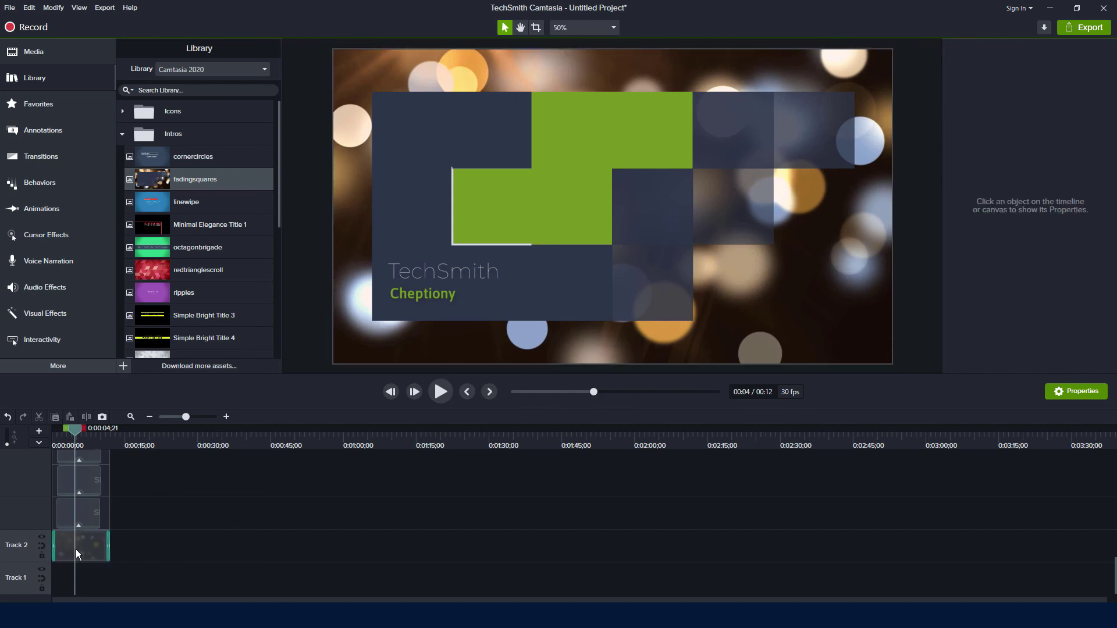
click(75, 549)
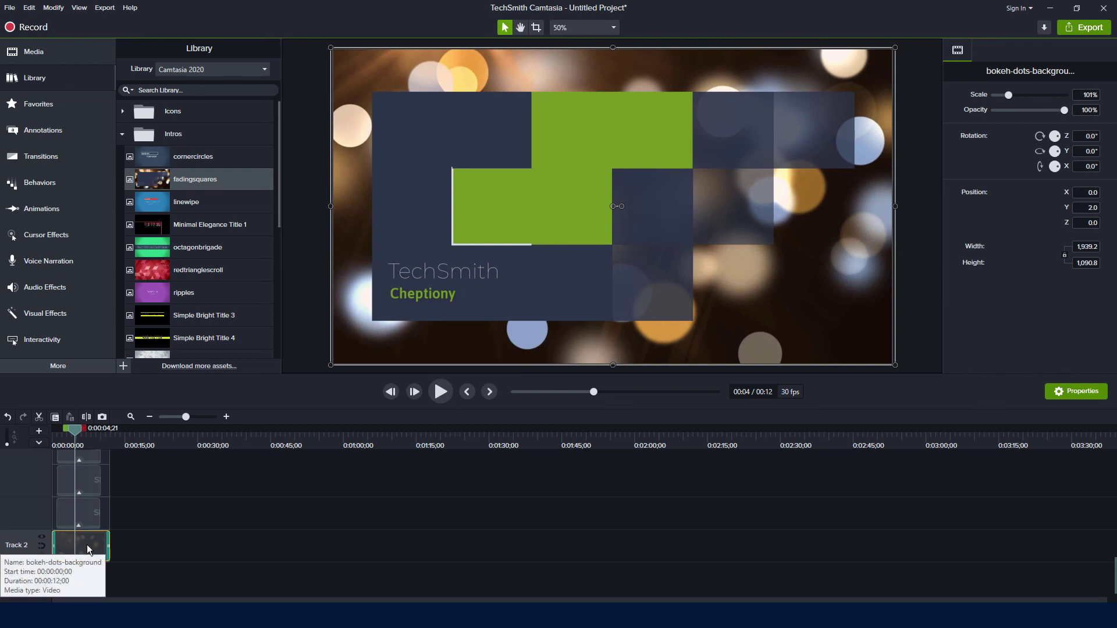
key(Delete)
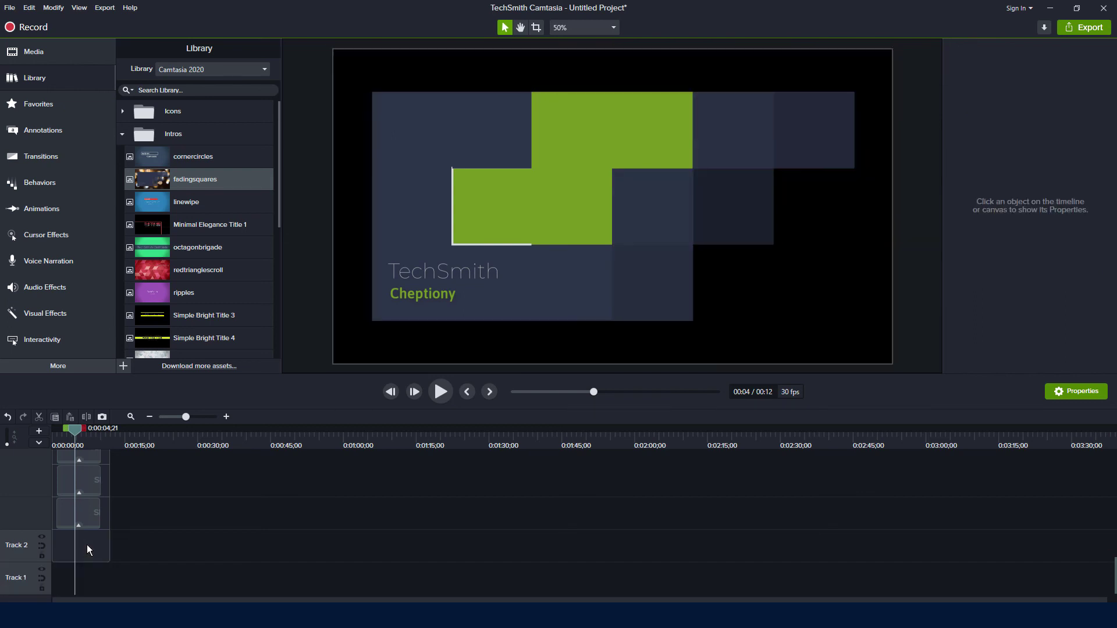